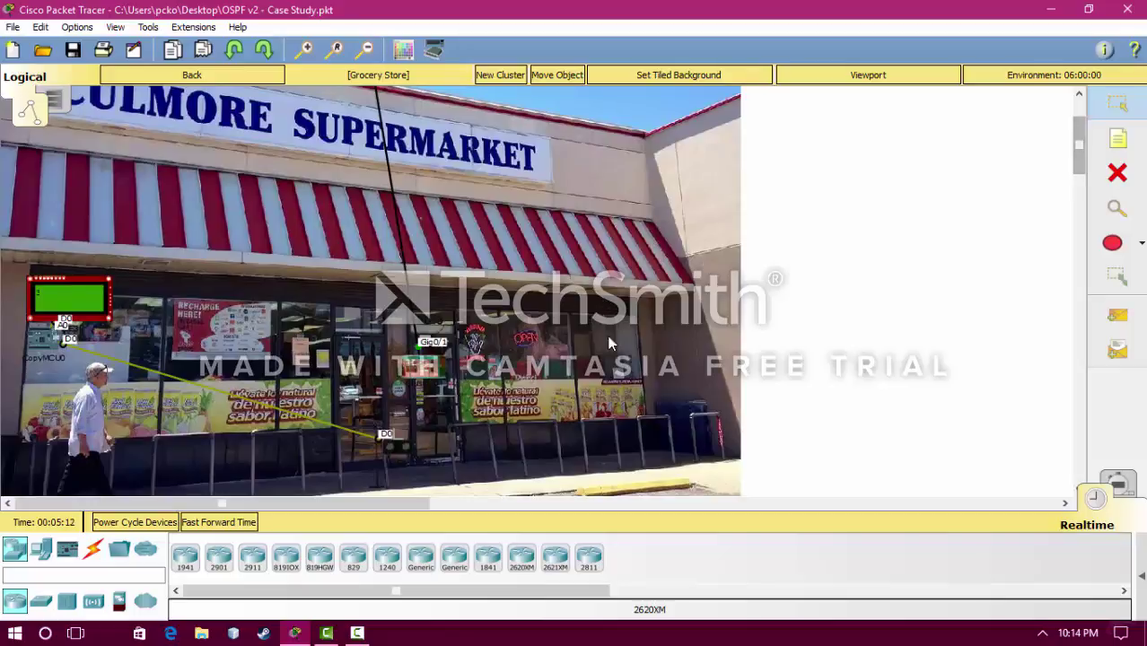
# - Look over the supermarket entrance in the Grocery Store cluster and open its store interior cluster
pyautogui.click(307, 50)
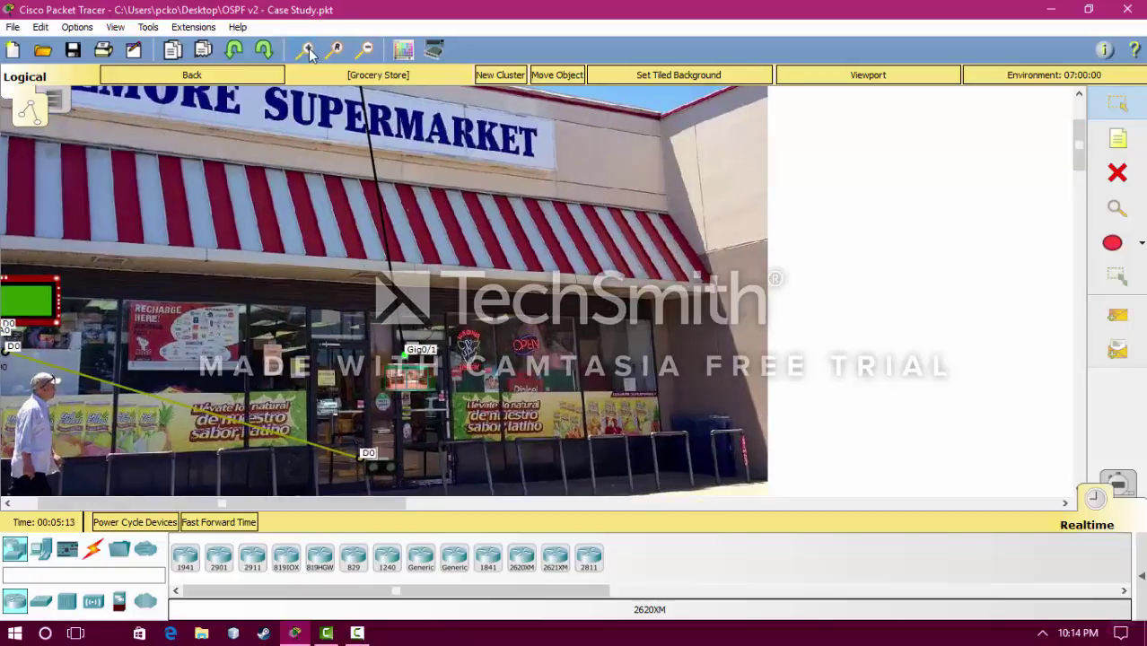
pyautogui.click(307, 51)
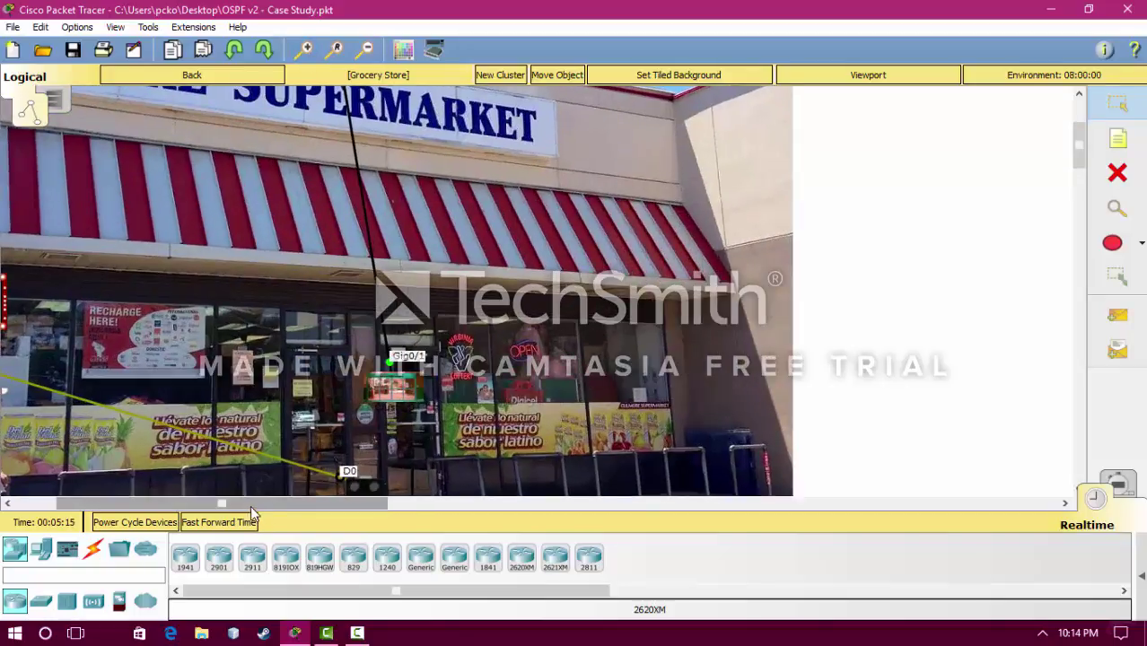
pyautogui.moveTo(254, 506); pyautogui.dragTo(208, 508)
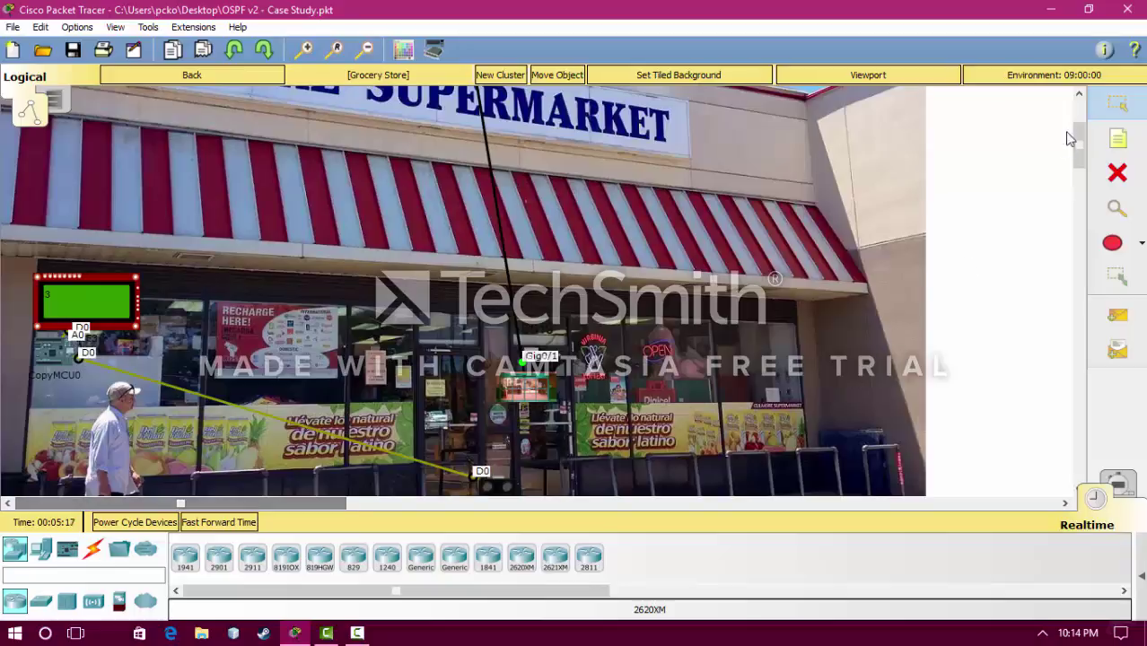
pyautogui.moveTo(1077, 129)
pyautogui.mouseDown()
pyautogui.moveTo(1081, 143)
pyautogui.moveTo(1077, 135)
pyautogui.mouseUp()
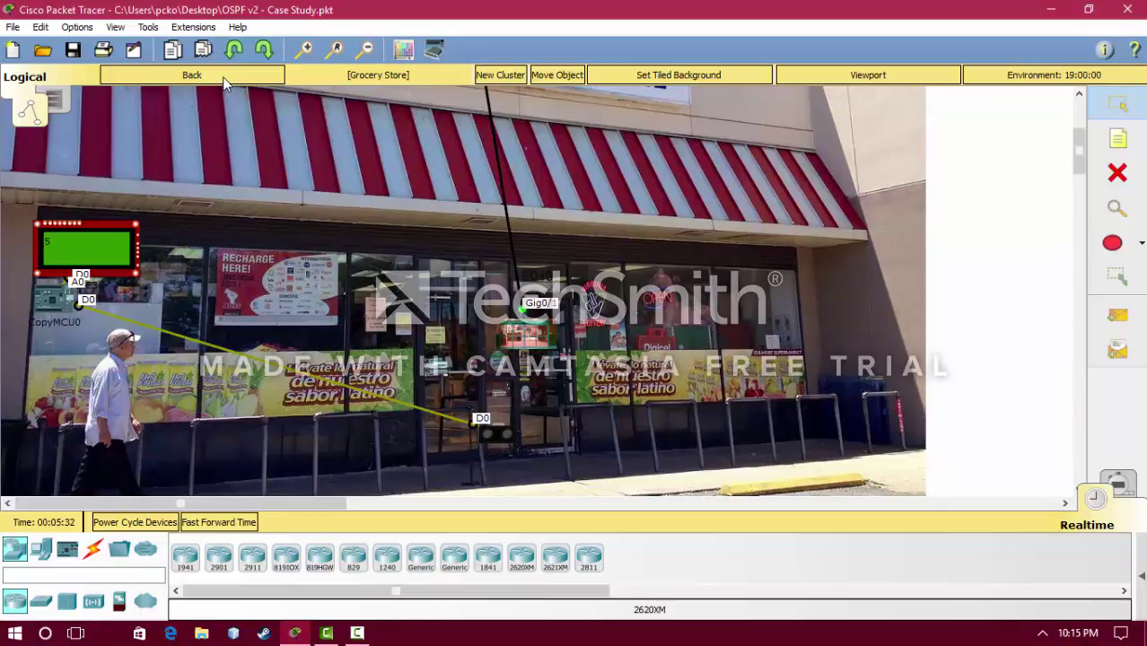
pyautogui.click(548, 343)
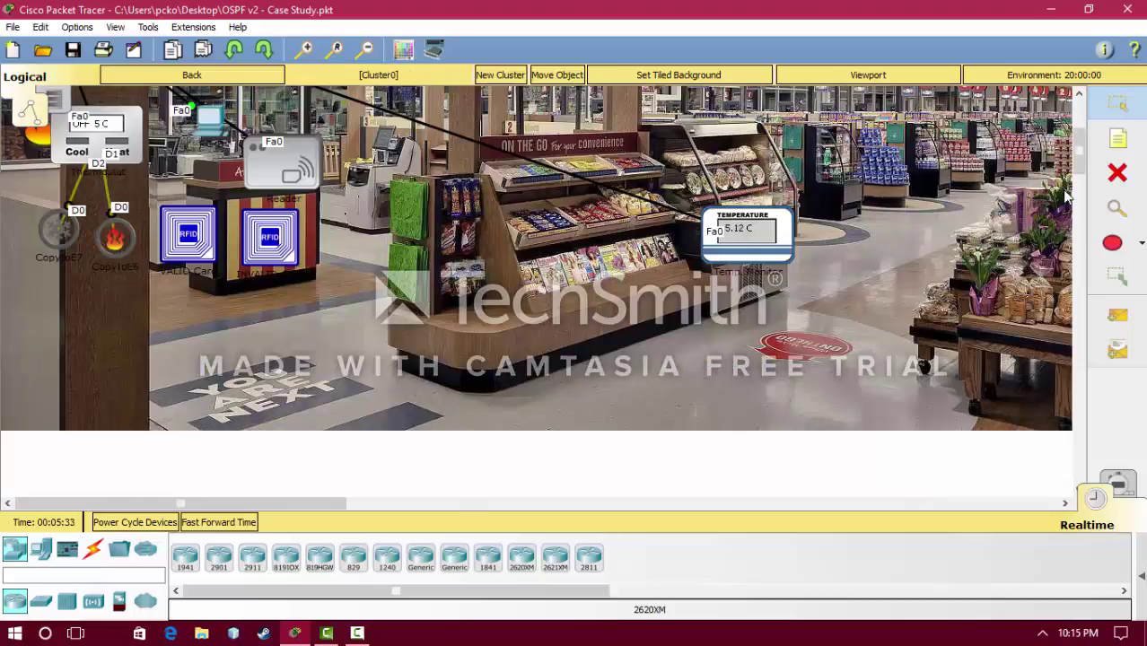
# - Test the fire sprinkler by moving the flame next to the sensor near the ceiling fan, and return it beside the thermostat
pyautogui.scroll(3, 1081, 144)
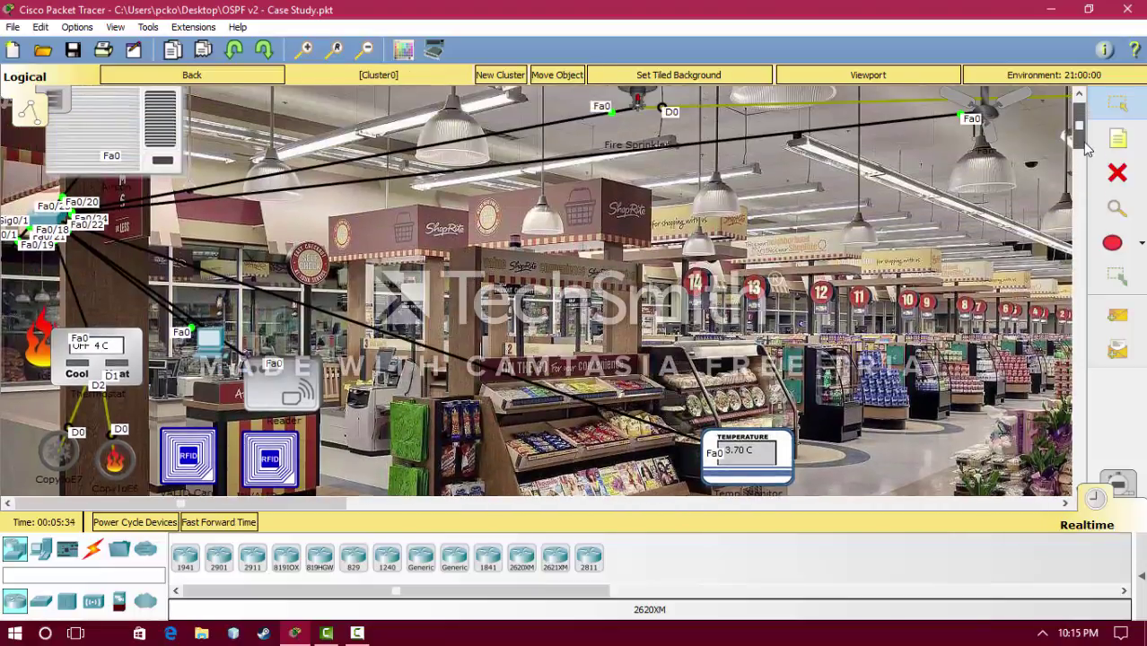
pyautogui.scroll(1, 1084, 143)
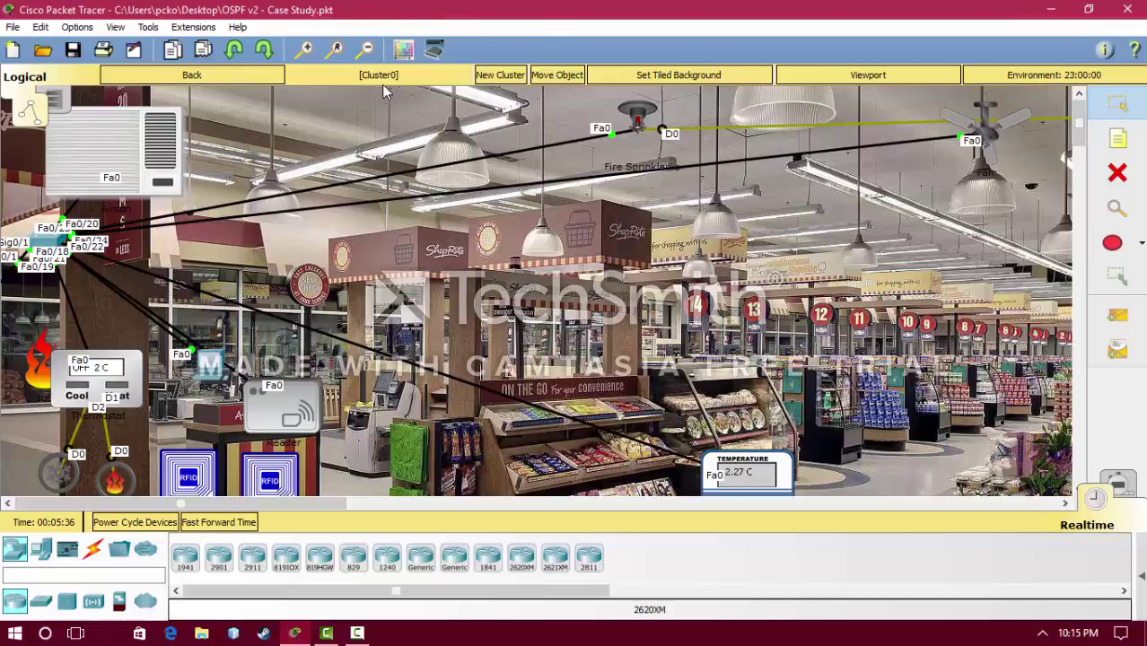
pyautogui.click(365, 50)
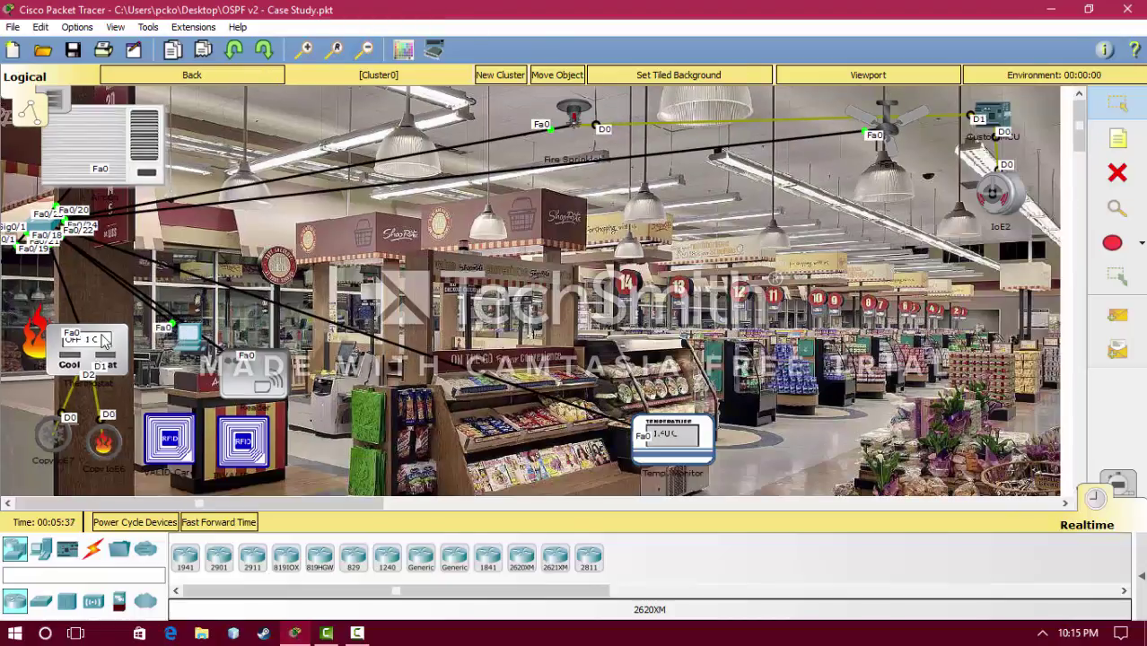
pyautogui.moveTo(36, 328)
pyautogui.mouseDown()
pyautogui.moveTo(638, 287)
pyautogui.moveTo(838, 256)
pyautogui.moveTo(946, 220)
pyautogui.mouseUp()
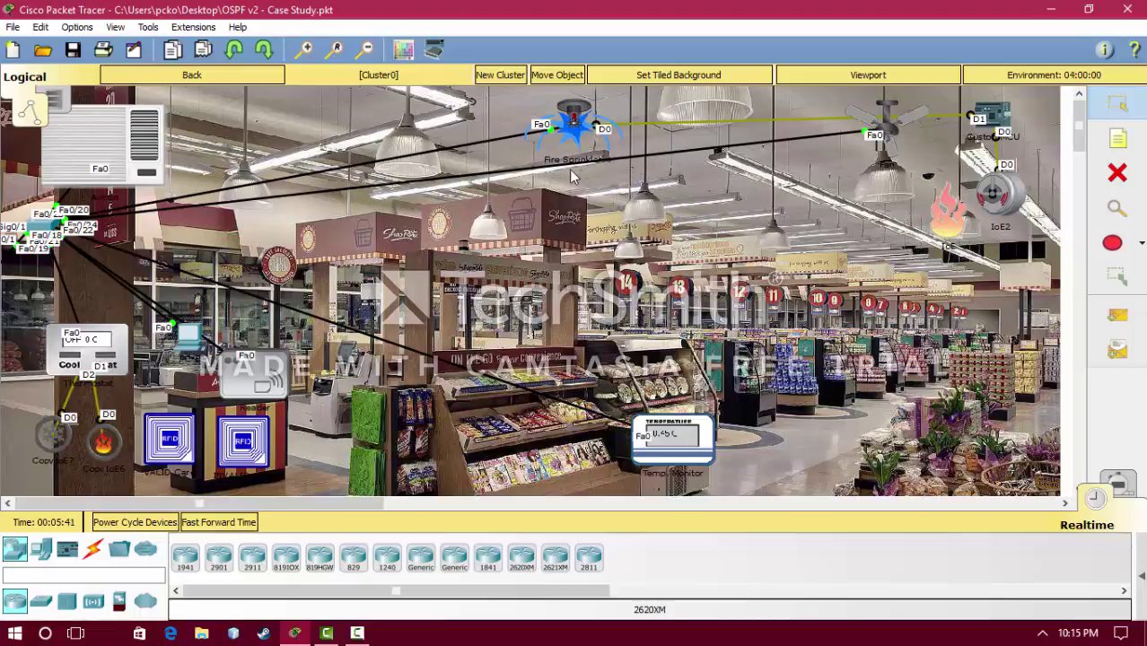
pyautogui.moveTo(949, 226)
pyautogui.mouseDown()
pyautogui.moveTo(723, 265)
pyautogui.moveTo(423, 346)
pyautogui.moveTo(30, 343)
pyautogui.mouseUp()
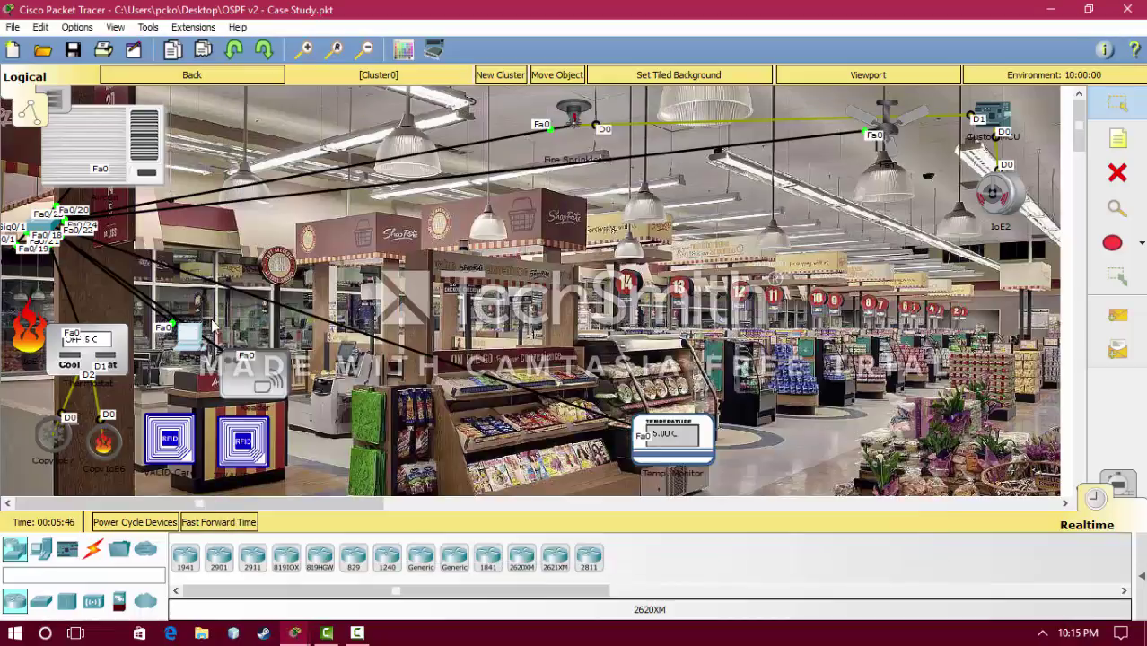
# - Open the web browser on the checkout PC, PC-B, and load the registration server at 192.168.4.2
pyautogui.click(196, 346)
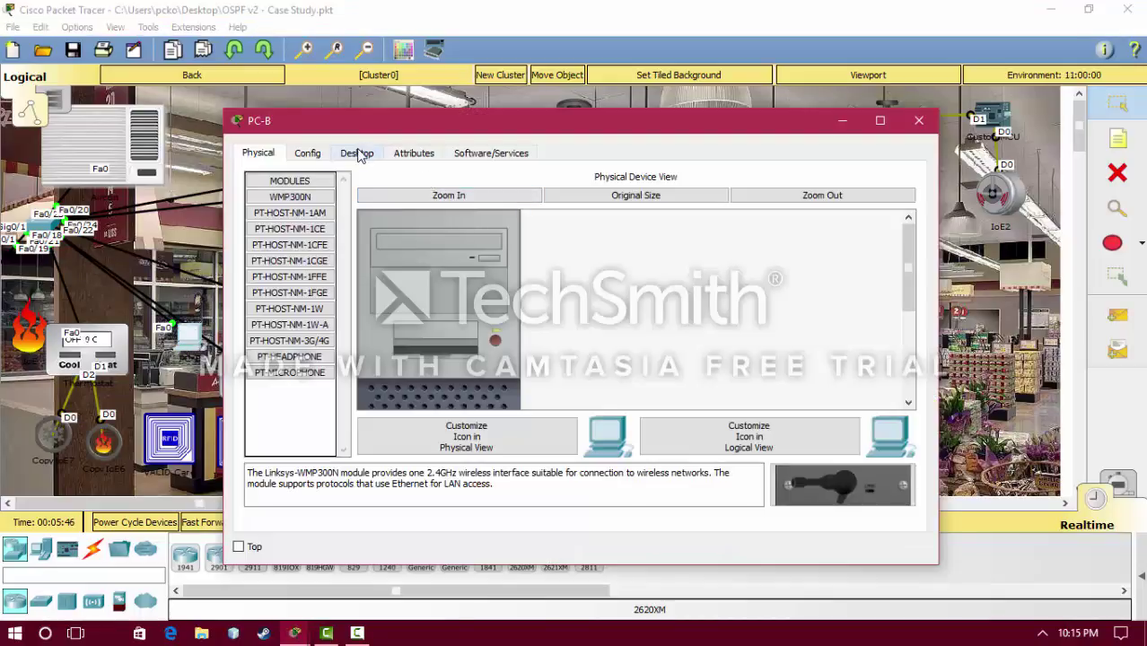
pyautogui.click(358, 153)
pyautogui.click(846, 218)
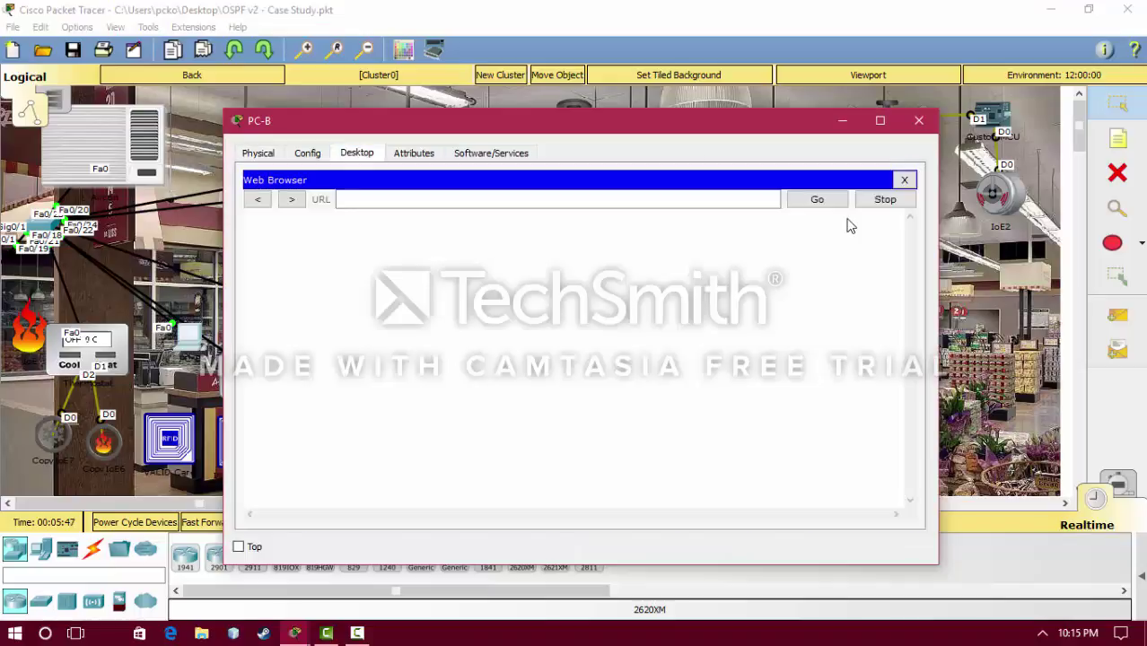
pyautogui.moveTo(499, 123); pyautogui.dragTo(571, 110)
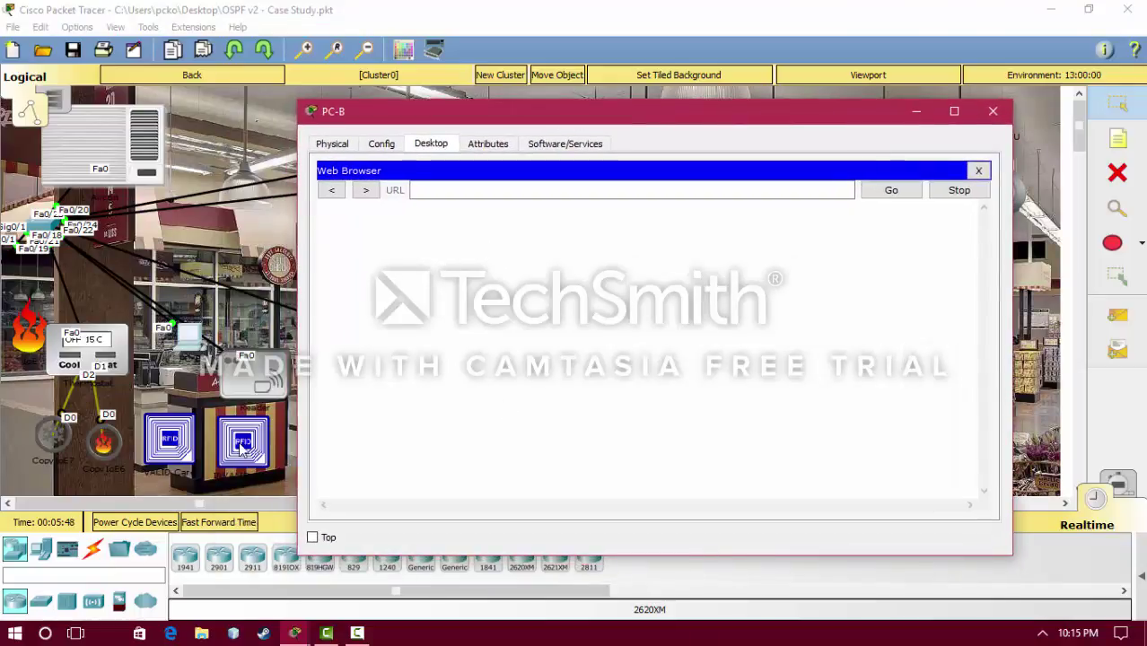
pyautogui.click(468, 189)
pyautogui.write('192')
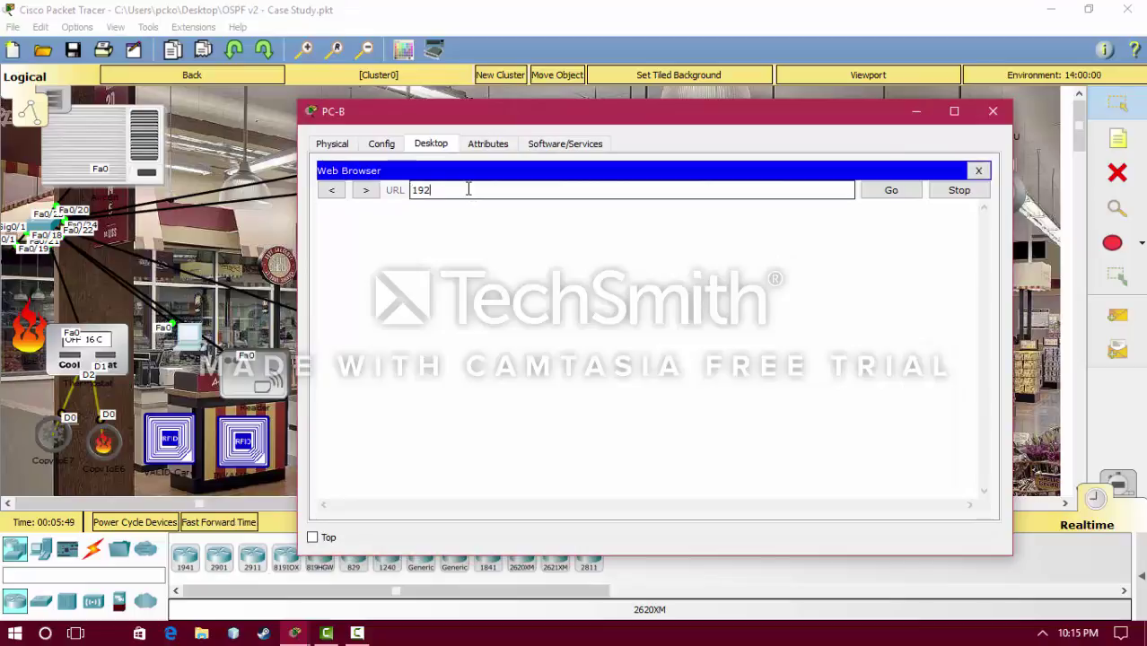
pyautogui.write('.168.4.2')
pyautogui.press('Return')
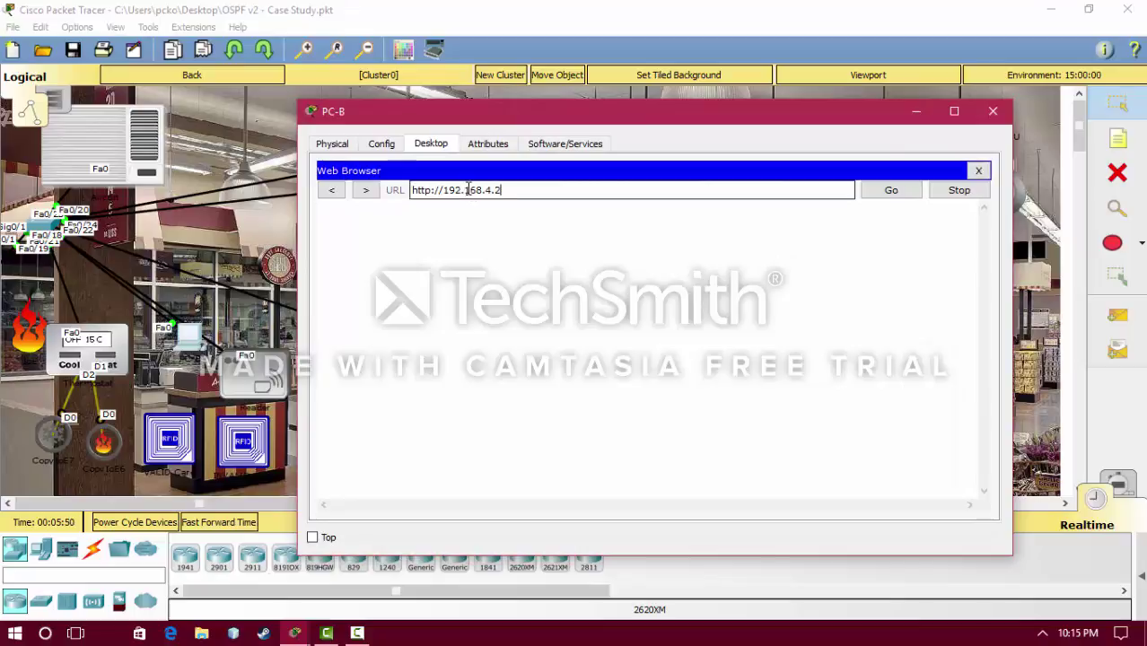
# - Sign in to the registration server as admin with the account password, and narrow the PC-B window so the store devices stay visible
pyautogui.click(689, 256)
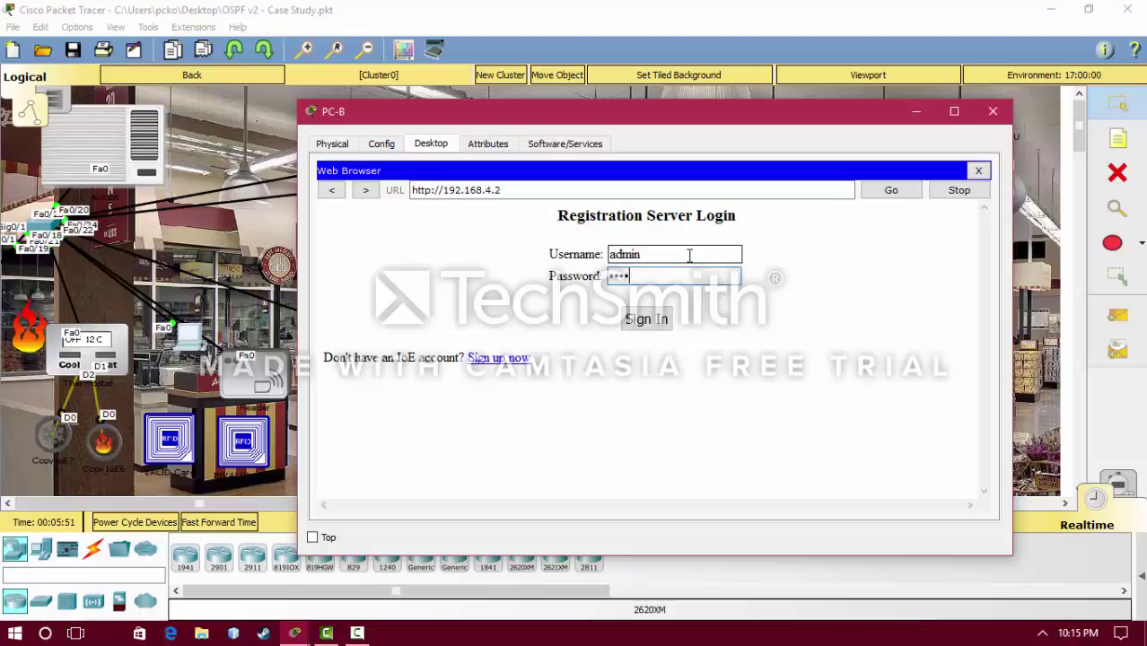
pyautogui.press('Return')
pyautogui.moveTo(648, 123); pyautogui.dragTo(386, 147)
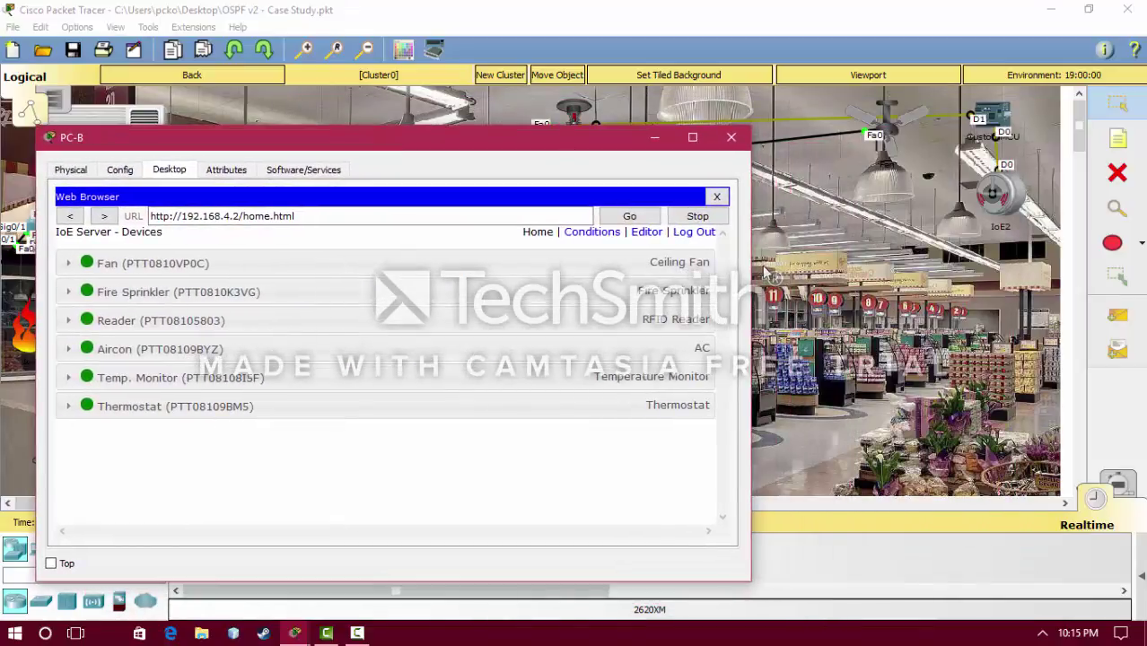
pyautogui.moveTo(750, 269); pyautogui.dragTo(597, 286)
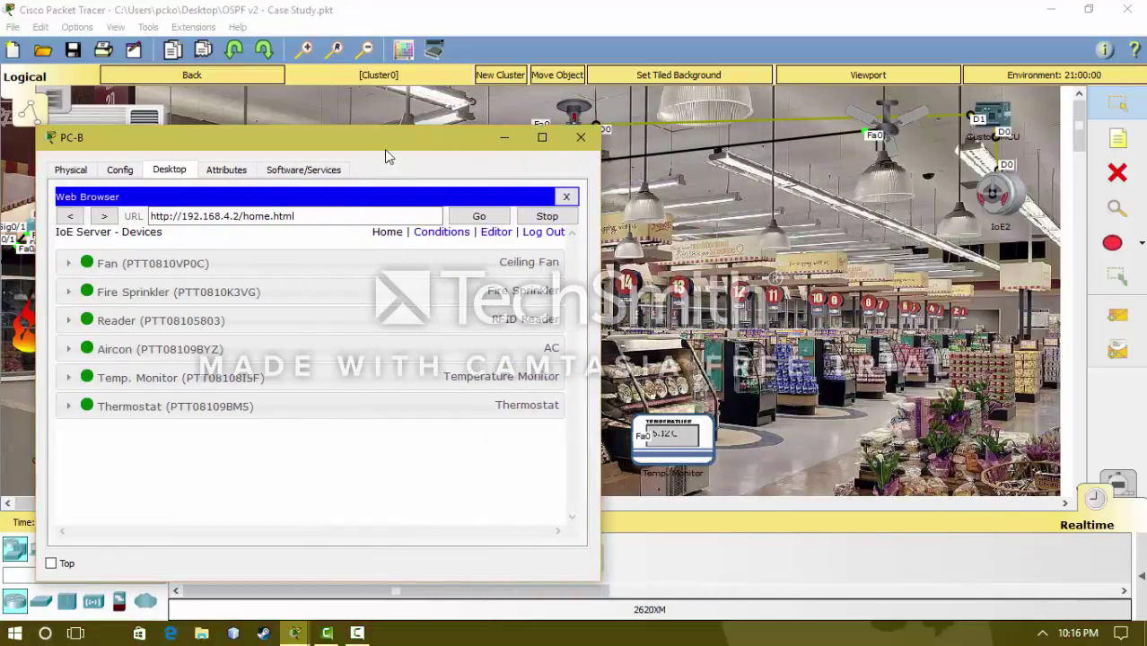
pyautogui.moveTo(404, 137); pyautogui.dragTo(593, 90)
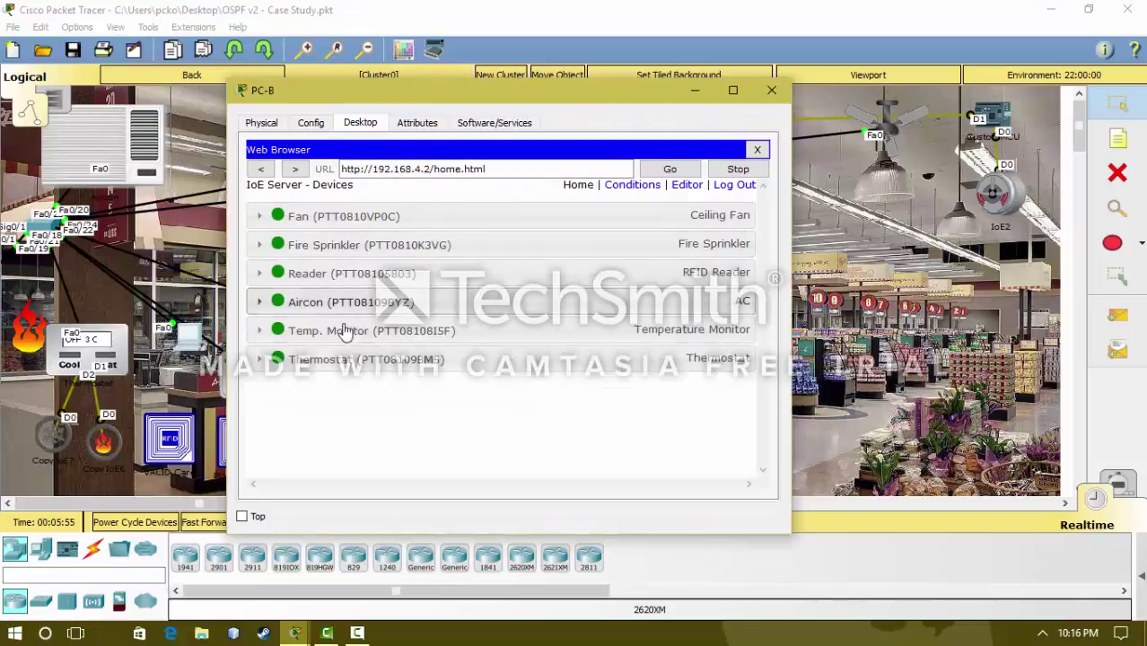
# - Test the ceiling fan's remote control by switching its status to Low, High and back to Off
pyautogui.click(359, 218)
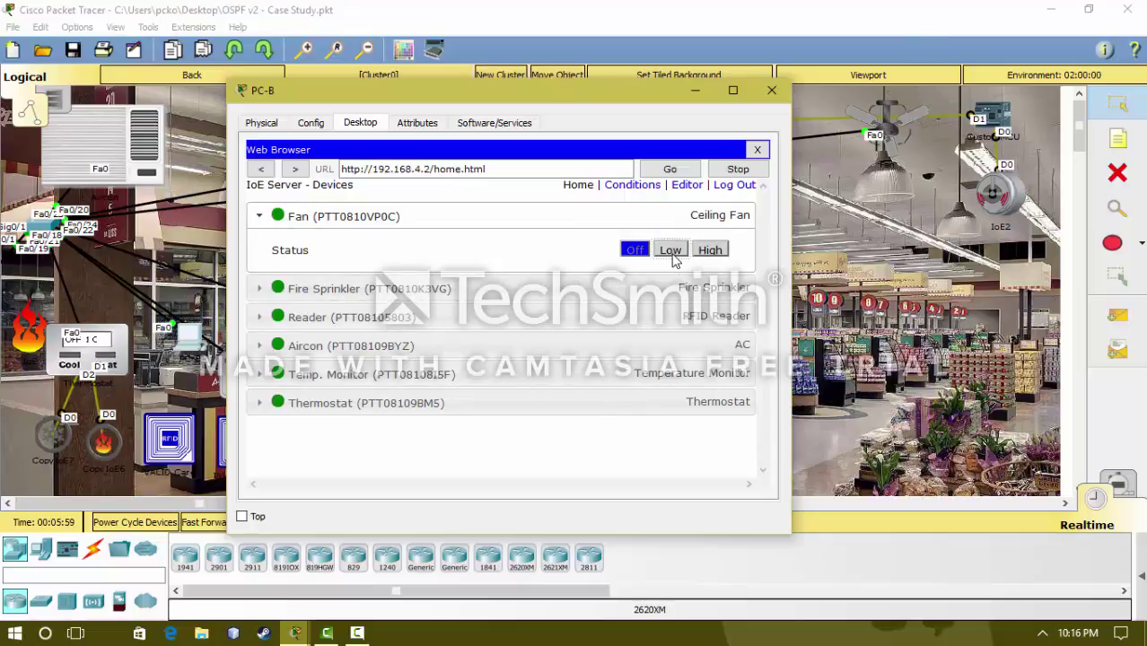
pyautogui.click(672, 250)
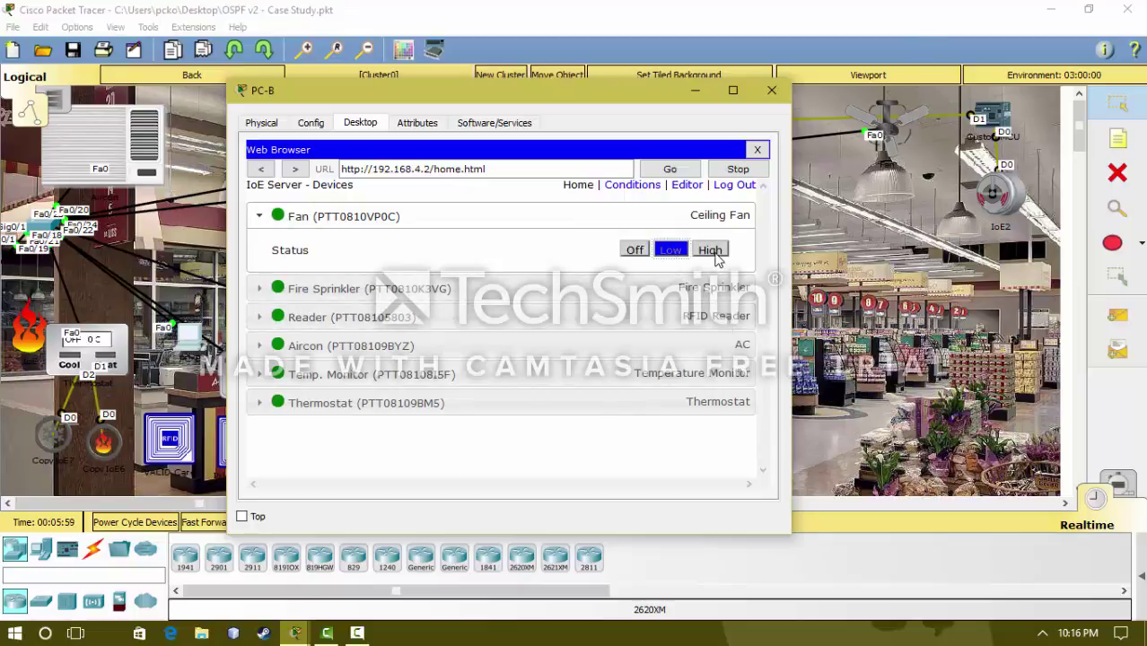
pyautogui.click(714, 254)
pyautogui.click(637, 254)
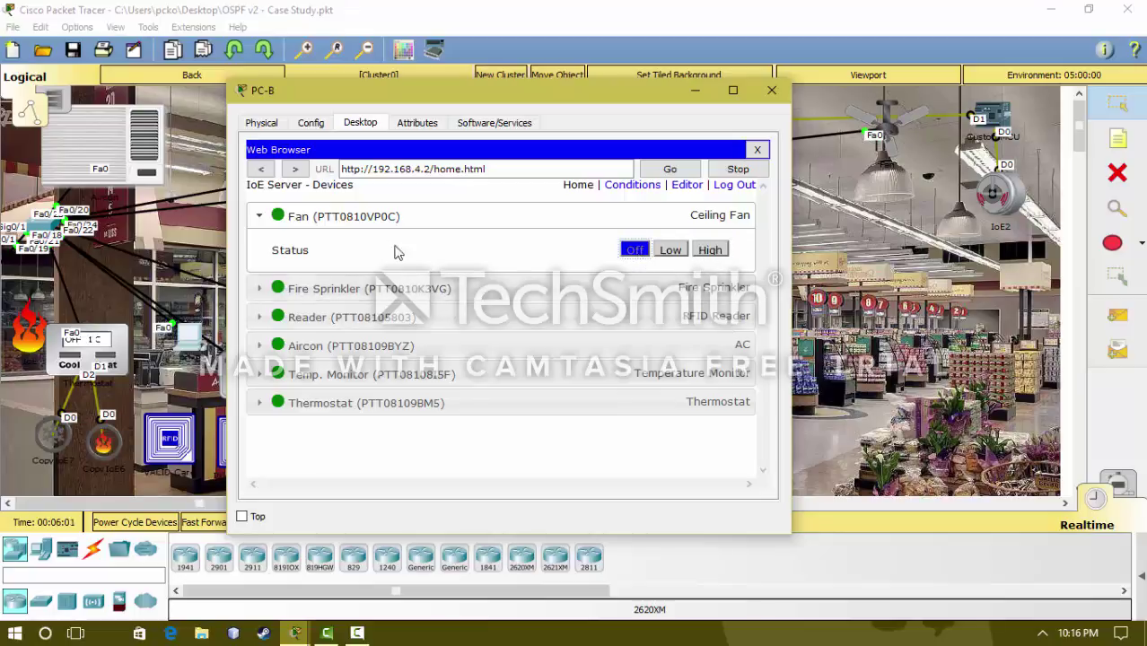
pyautogui.click(344, 216)
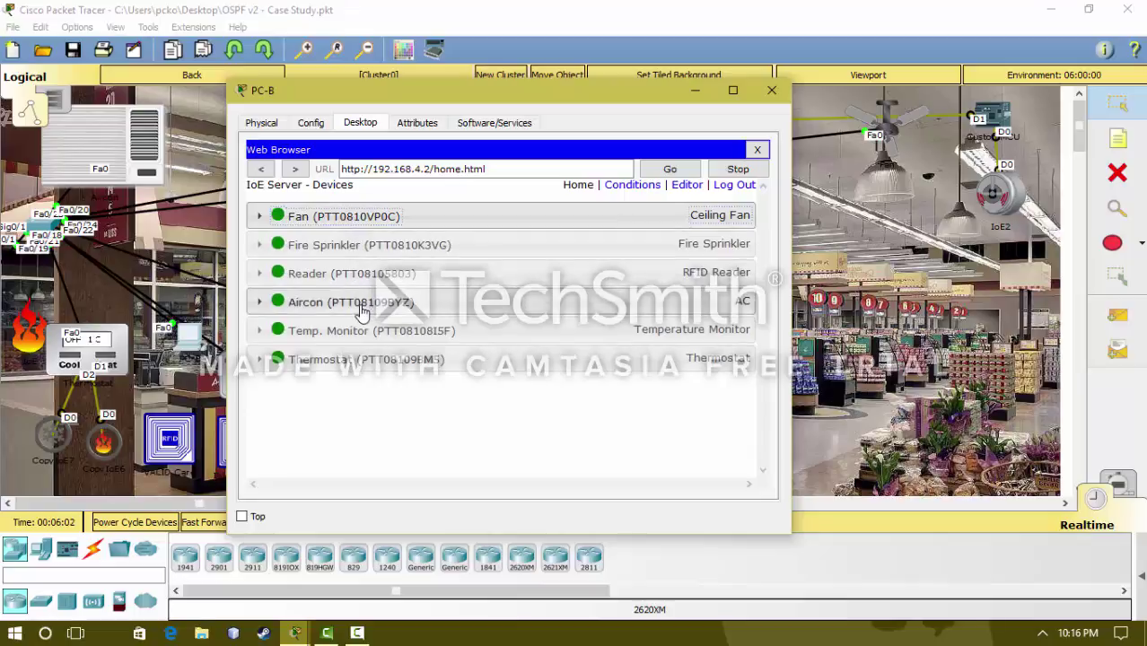
# - Examine the Aircon's on/off control and the Temp. Monitor's temperature reading in the IoE device list
pyautogui.click(350, 301)
pyautogui.moveTo(384, 93); pyautogui.dragTo(415, 92)
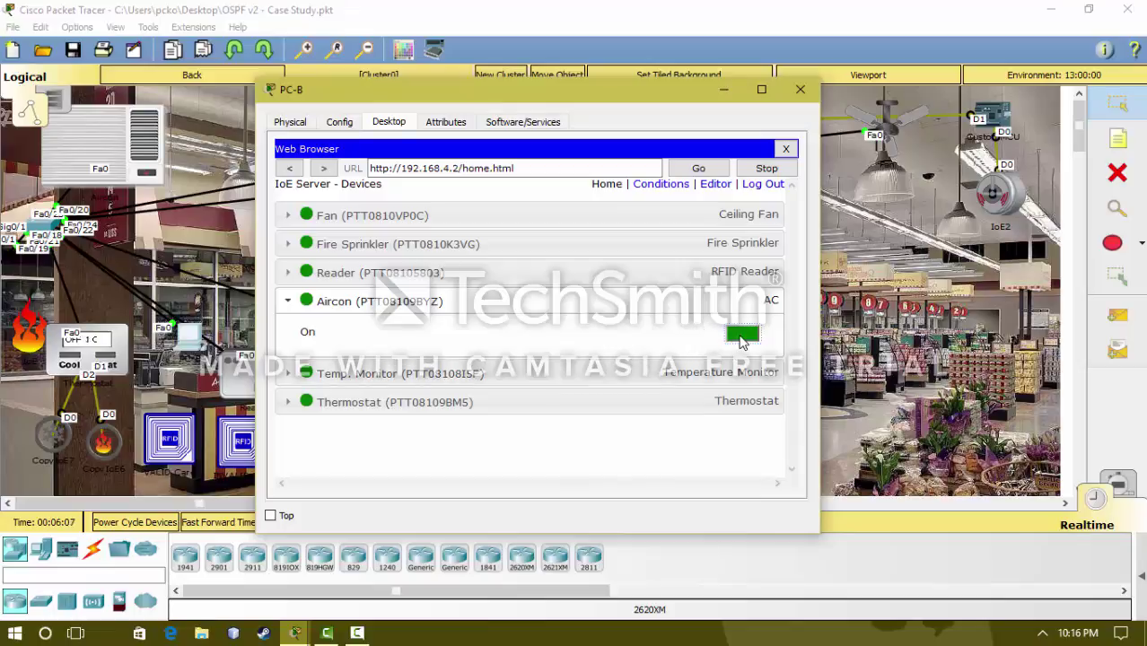
pyautogui.click(357, 303)
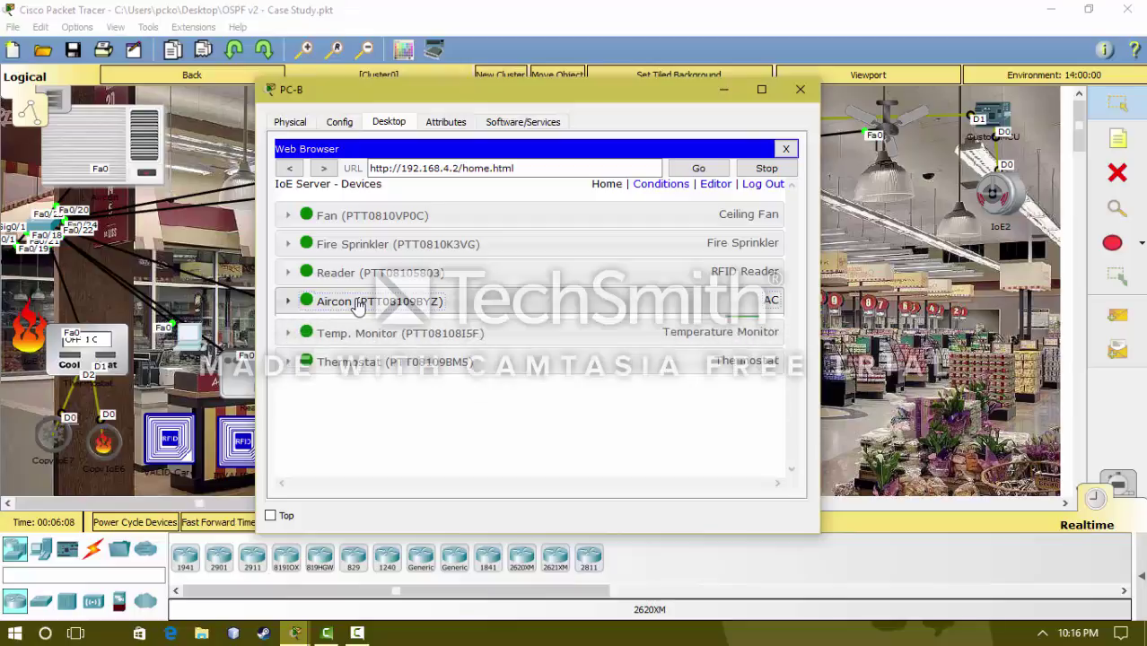
pyautogui.click(392, 331)
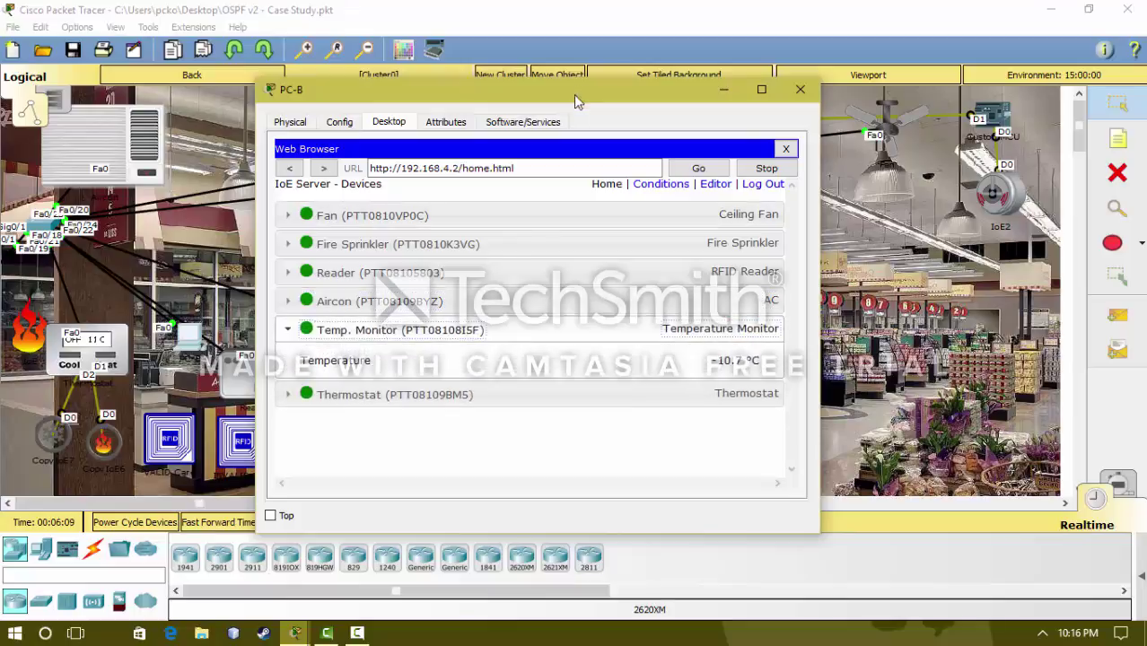
pyautogui.moveTo(557, 97); pyautogui.dragTo(351, 87)
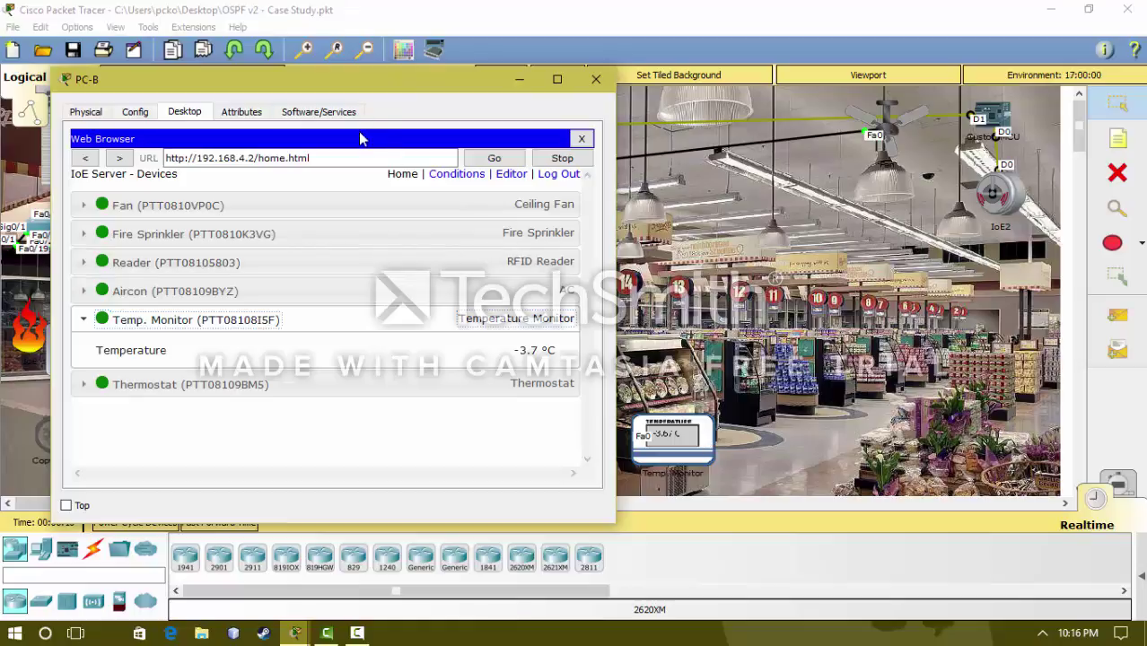
pyautogui.moveTo(347, 92); pyautogui.dragTo(492, 97)
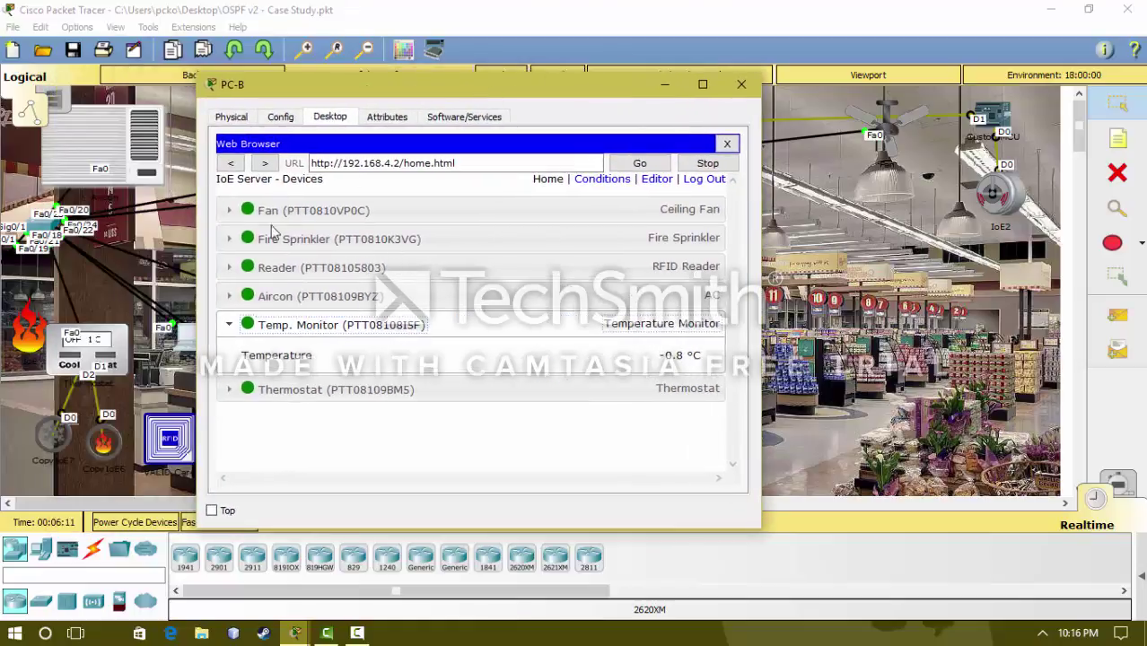
# - Enlarge the store view around the thermostat and expand the Thermostat's controls in PC-B's IoE device list
pyautogui.click(307, 52)
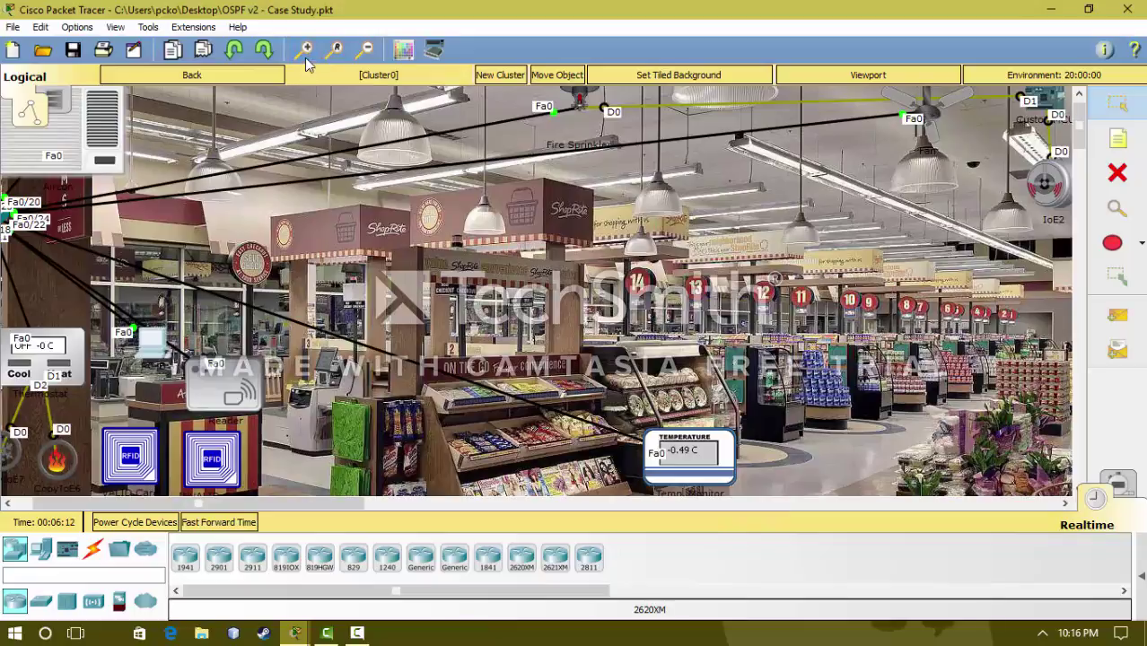
pyautogui.click(306, 55)
pyautogui.moveTo(266, 499); pyautogui.dragTo(223, 510)
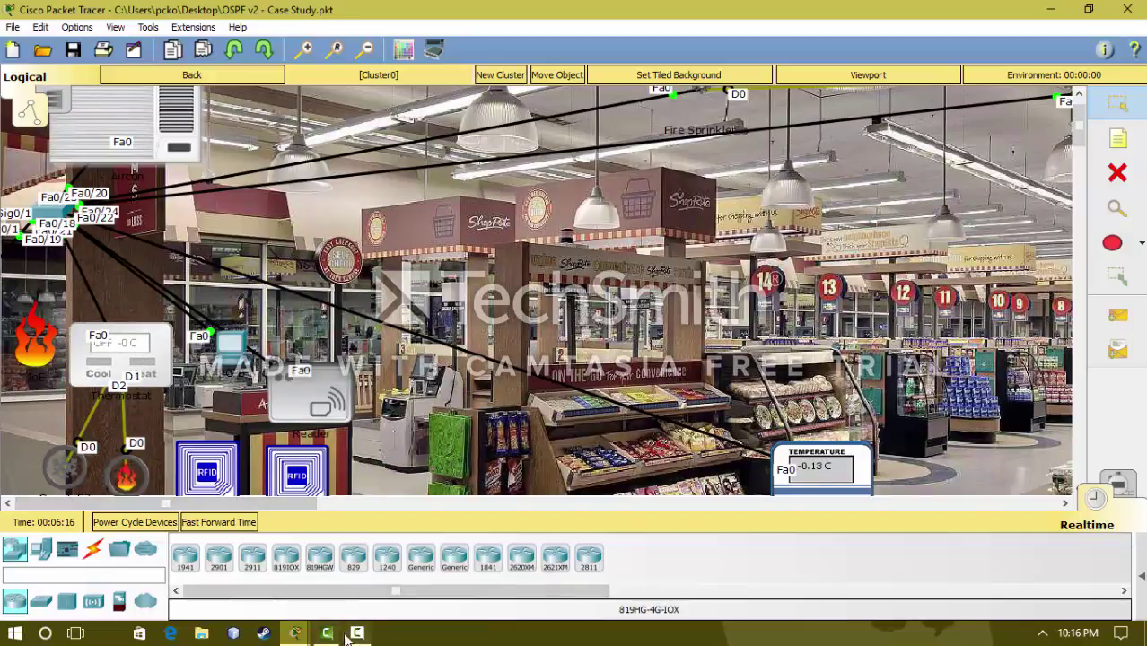
pyautogui.moveTo(295, 633)
pyautogui.click(377, 569)
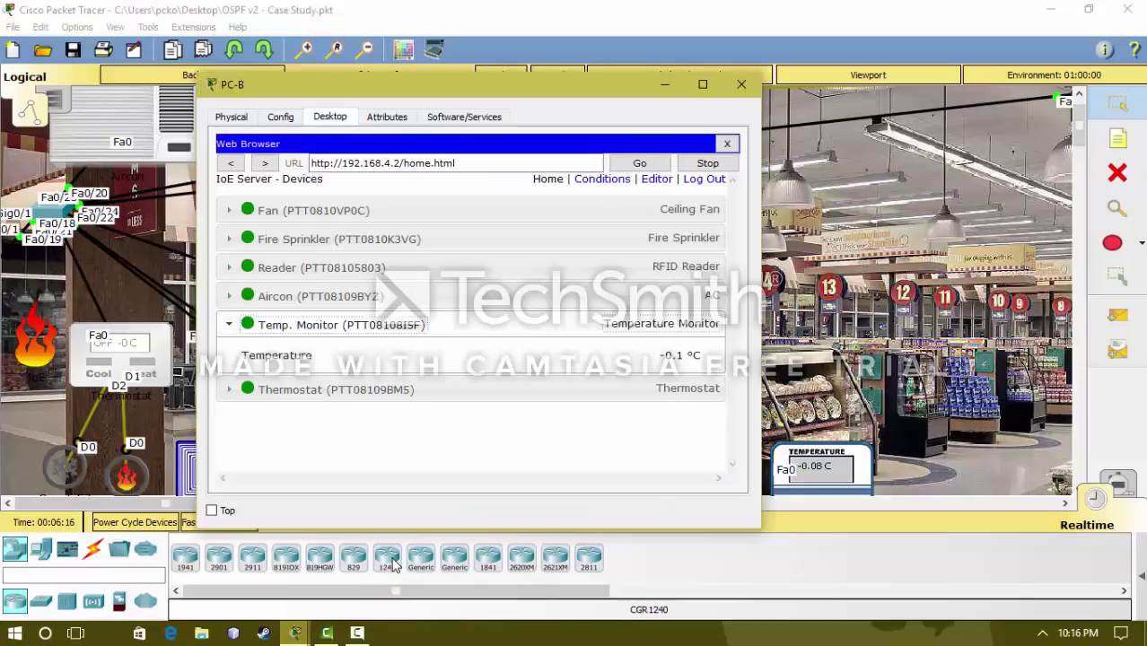
pyautogui.click(453, 352)
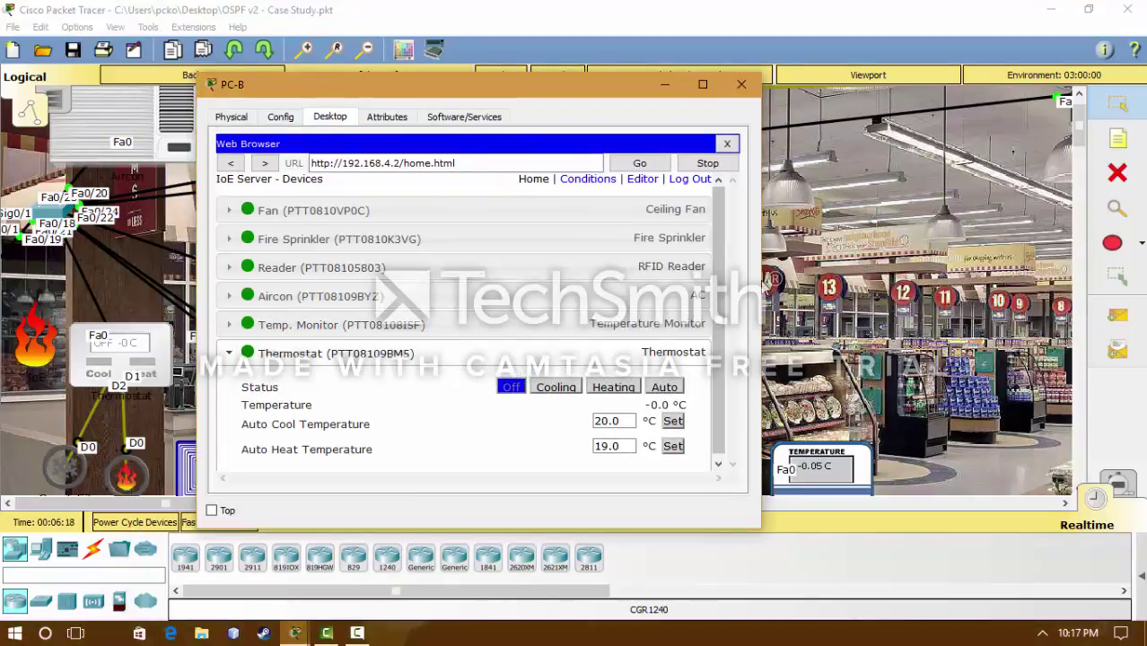
# - Bring the thermostat's cooling and heating devices into view and expand the Temp. Monitor reading above the Thermostat controls on PC-B
pyautogui.moveTo(1080, 107); pyautogui.dragTo(1083, 126)
pyautogui.click(294, 633)
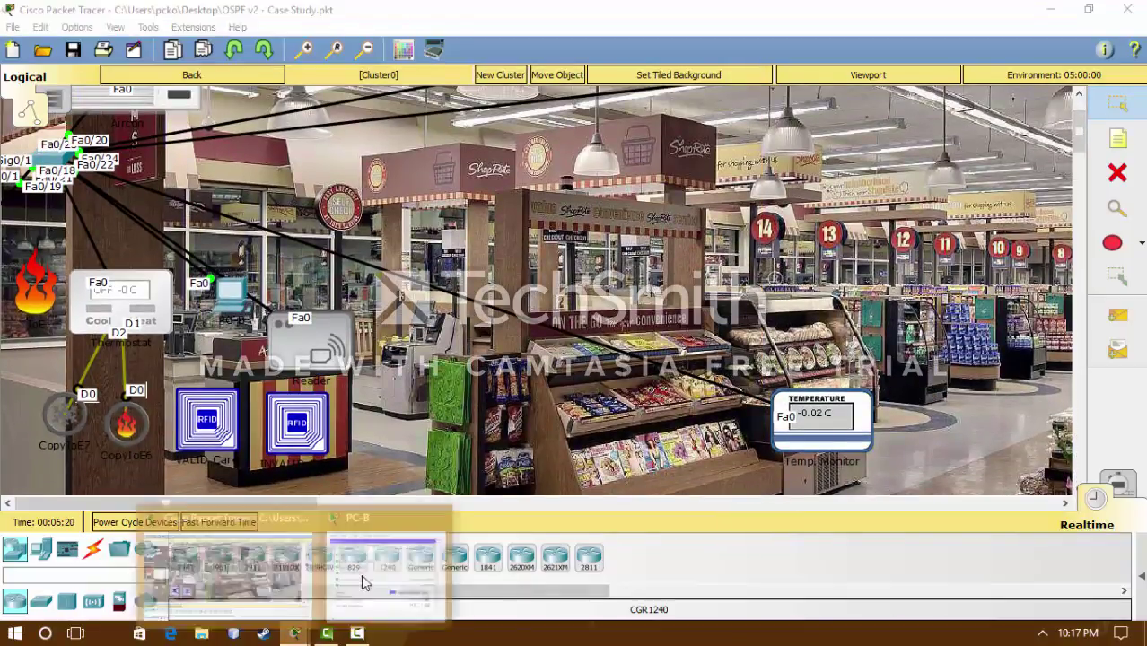
pyautogui.click(375, 573)
pyautogui.moveTo(425, 79); pyautogui.dragTo(473, 71)
pyautogui.click(296, 320)
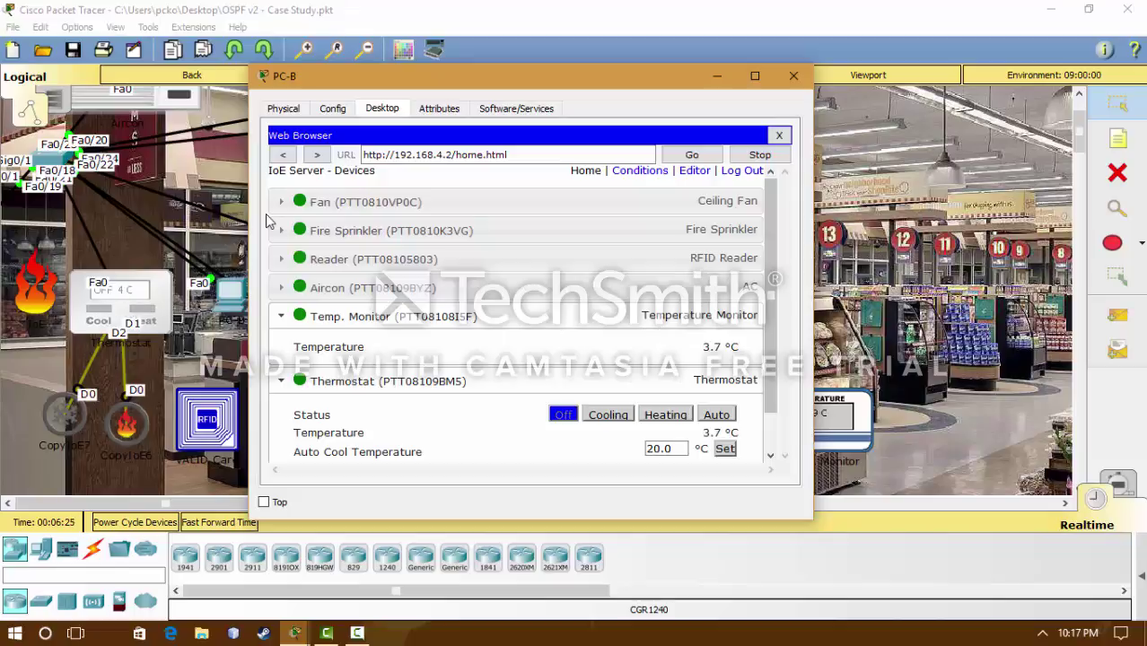
pyautogui.moveTo(497, 85); pyautogui.dragTo(409, 77)
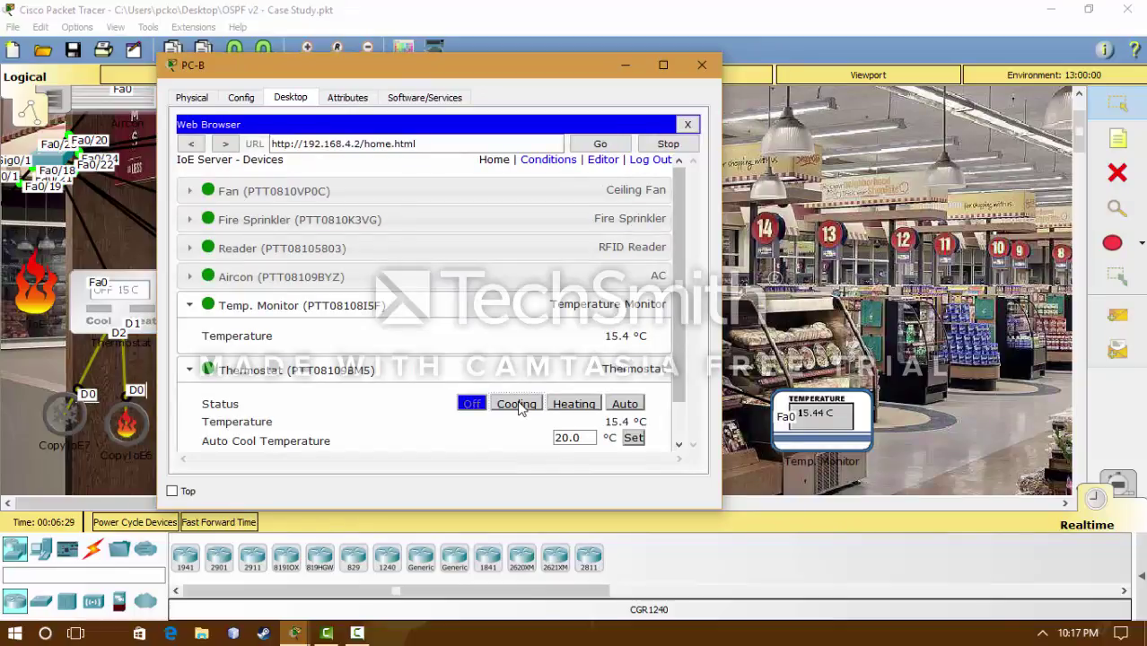
# - Test the Thermostat's remote control by switching its status to Cooling, Auto and Heating, and close PC-B
pyautogui.click(519, 404)
pyautogui.click(618, 406)
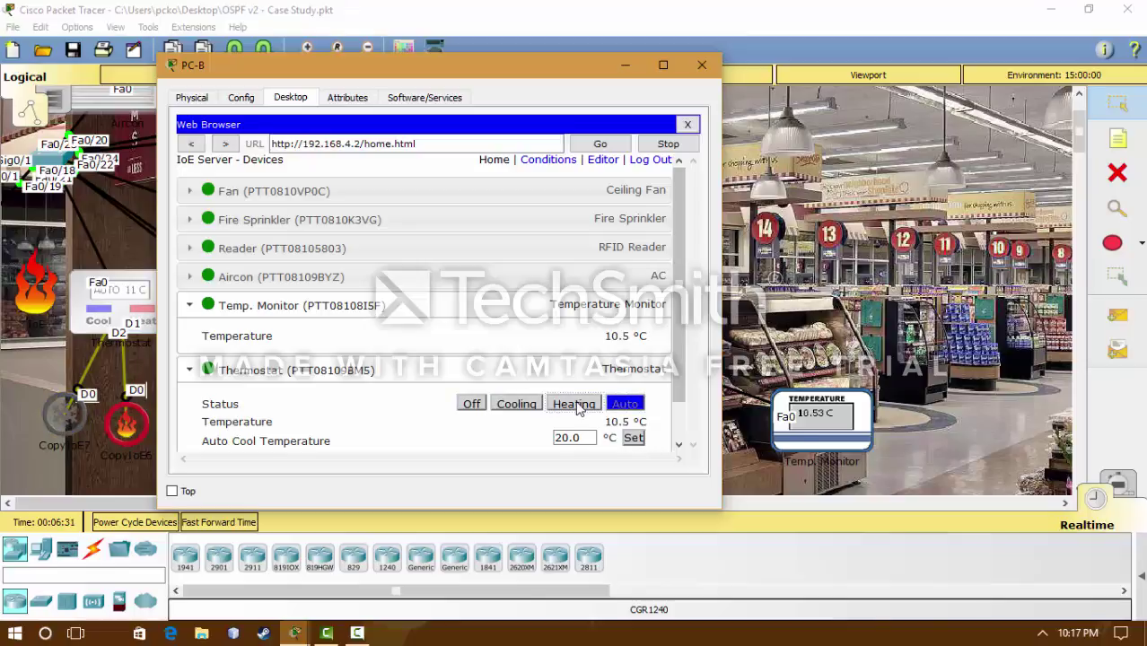
pyautogui.click(579, 406)
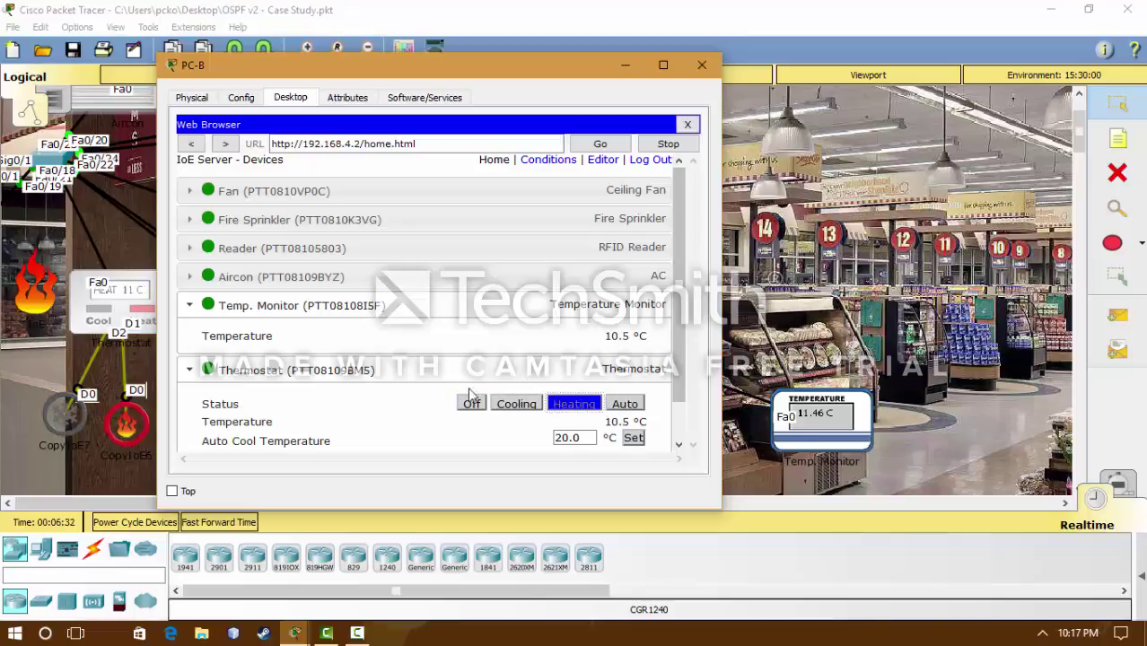
pyautogui.click(701, 66)
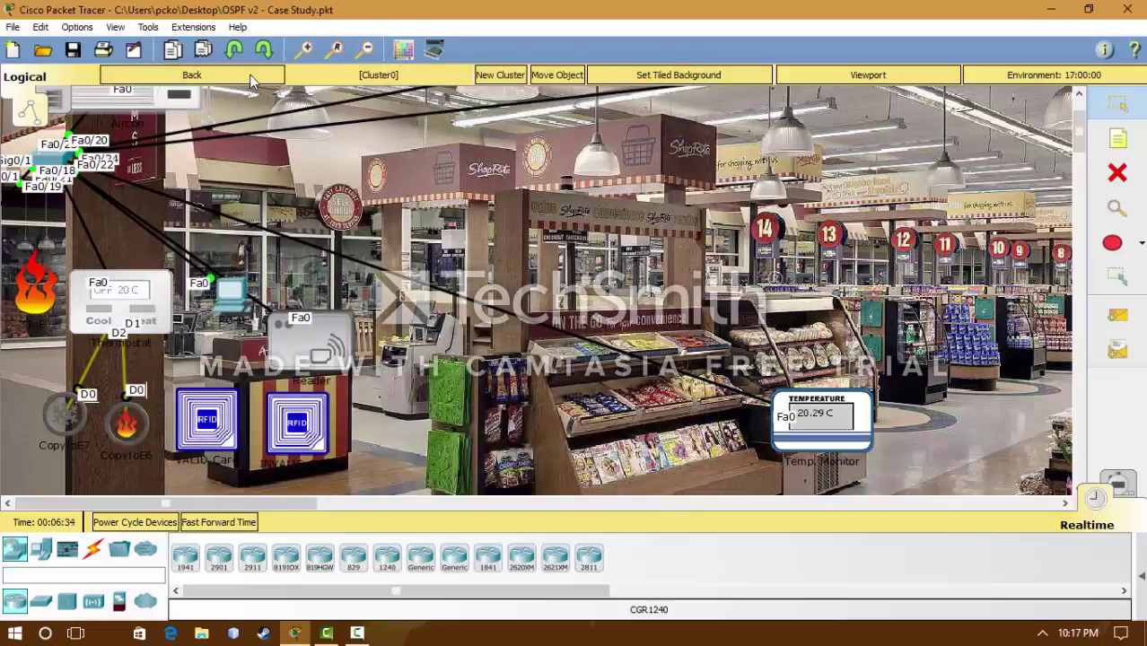
# - Leave the grocery store for the House cluster and open the web browser on PC-A
pyautogui.click(251, 79)
pyautogui.click(243, 81)
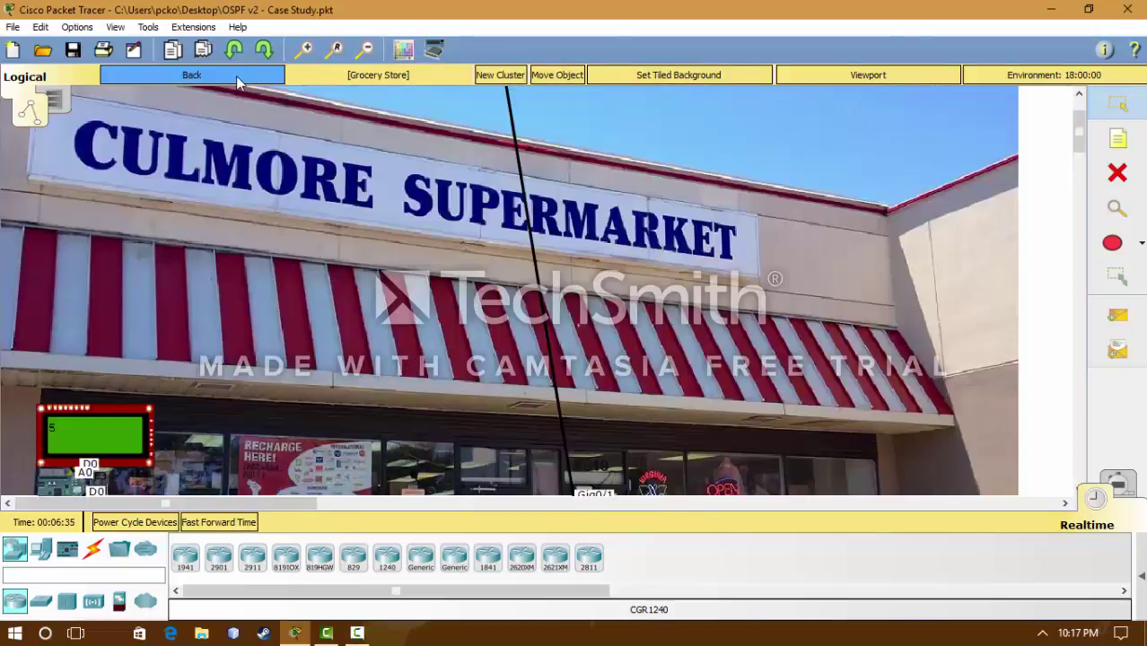
pyautogui.click(175, 356)
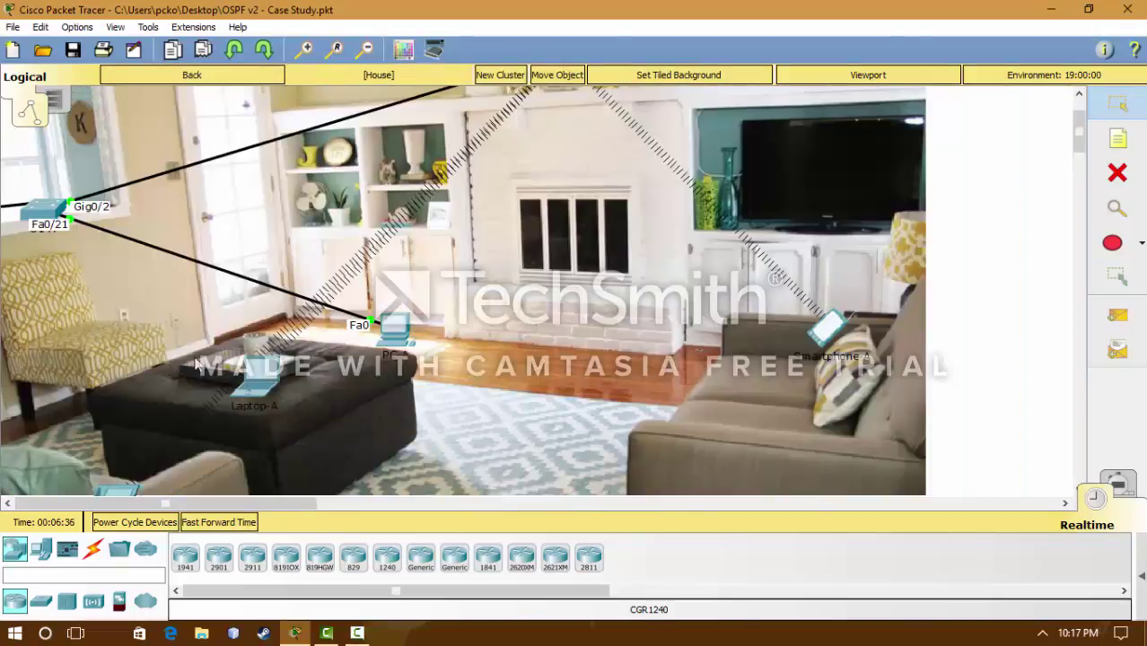
pyautogui.click(371, 327)
pyautogui.click(363, 155)
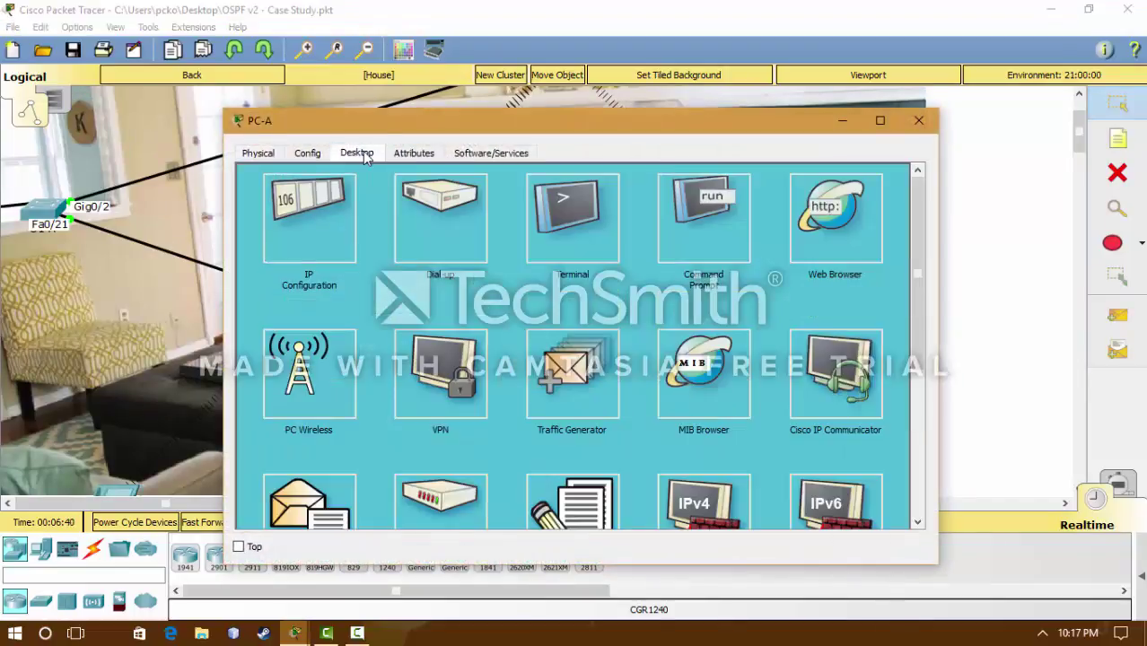
pyautogui.click(831, 220)
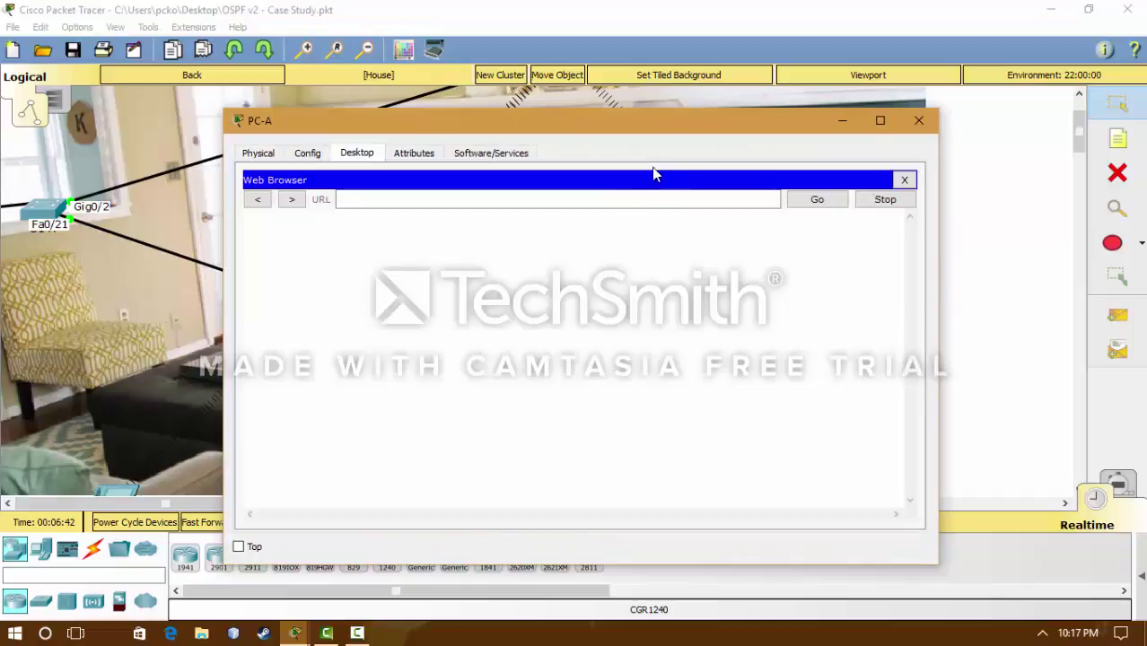
# - Load 192.168.4.2 in PC-A's browser and sign in to the registration server with the account's username and password
pyautogui.click(553, 200)
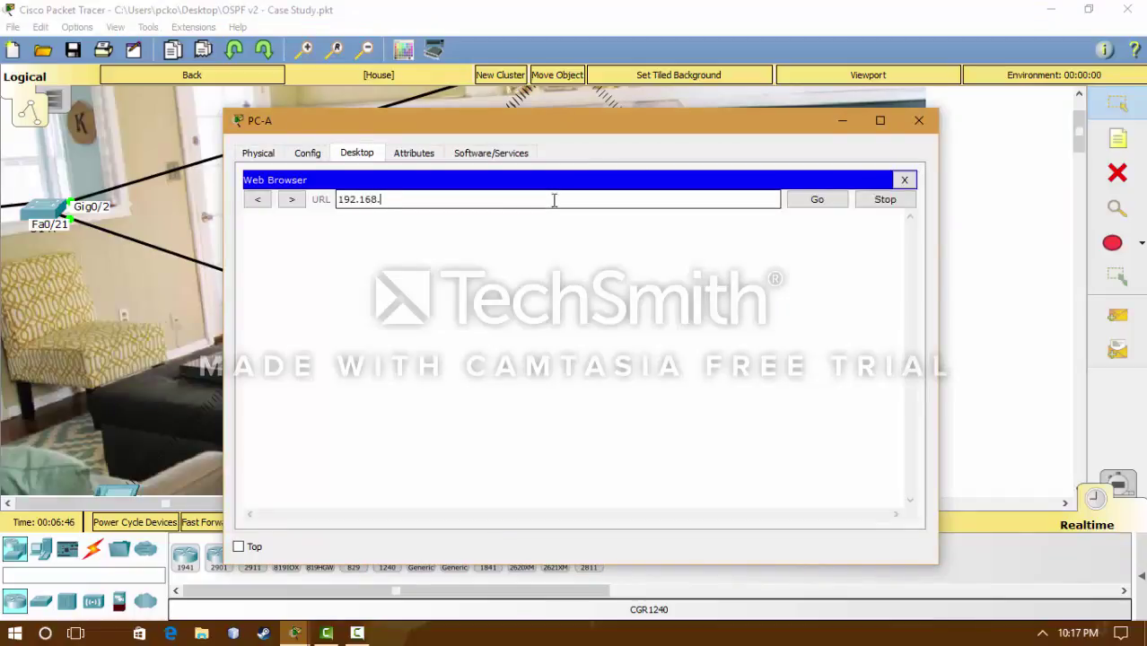
pyautogui.press('Return')
pyautogui.click(618, 265)
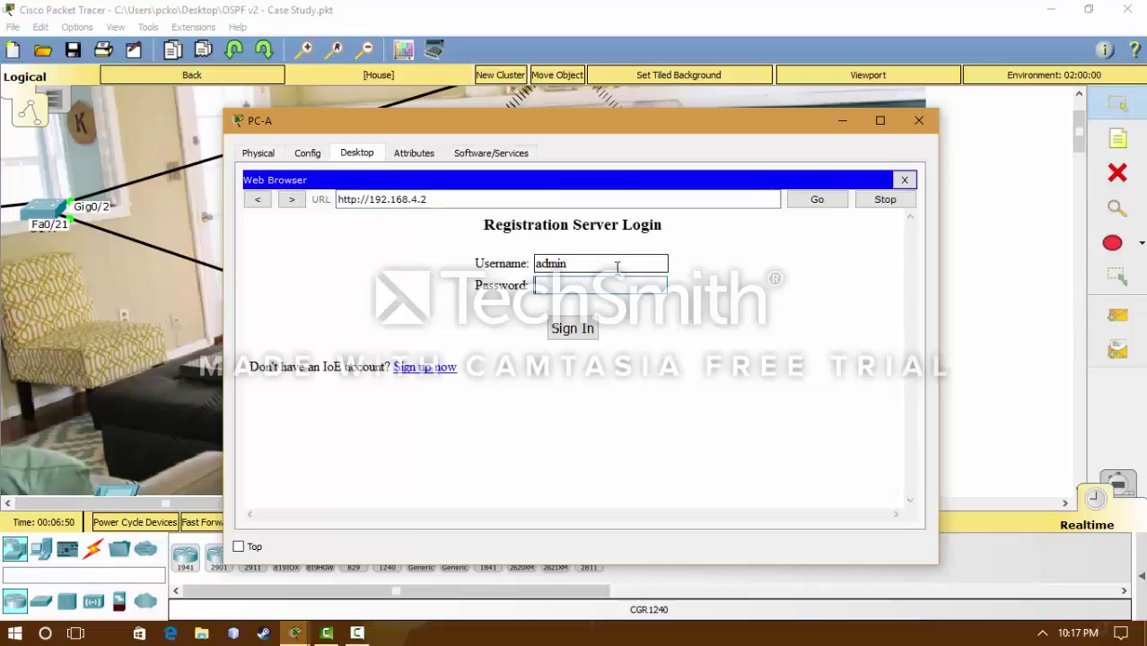
pyautogui.press('Return')
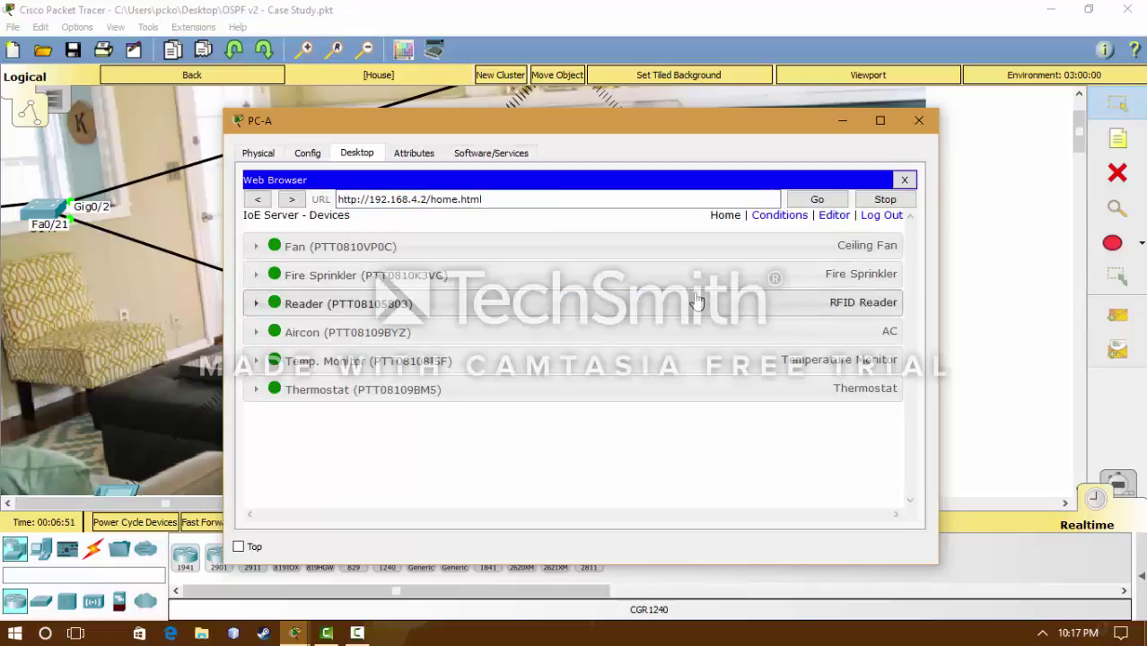
# - Examine the Fan, Fire Sprinkler, Reader, Aircon, Temp. Monitor and Thermostat entries in PC-A's IoE device list, and close PC-A
pyautogui.click(407, 246)
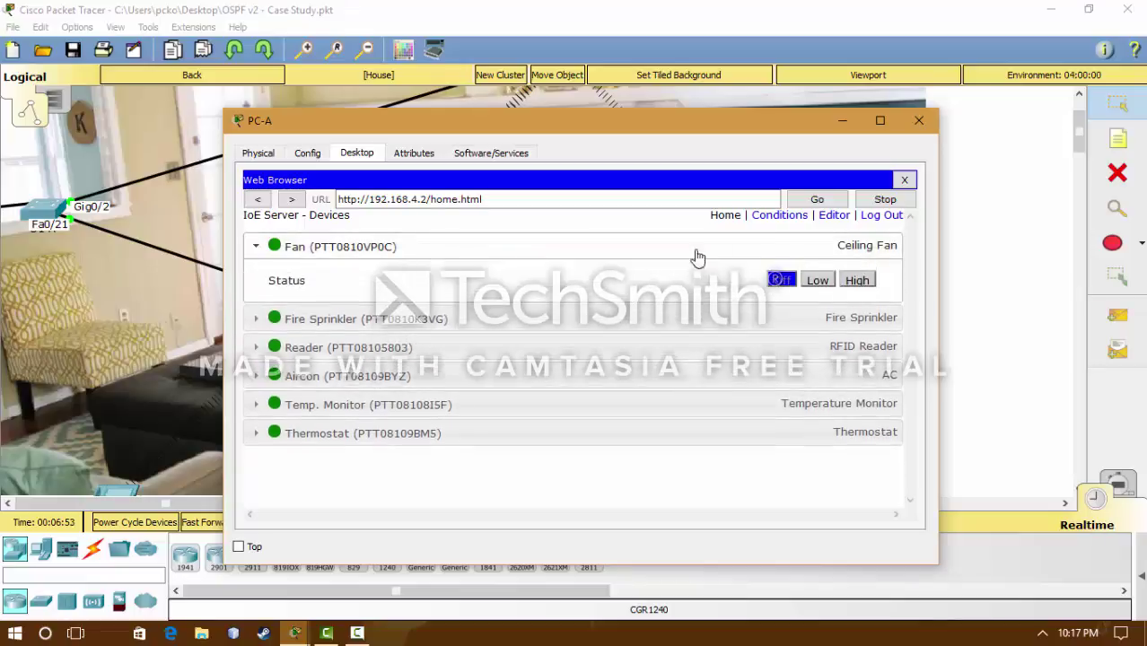
pyautogui.click(741, 325)
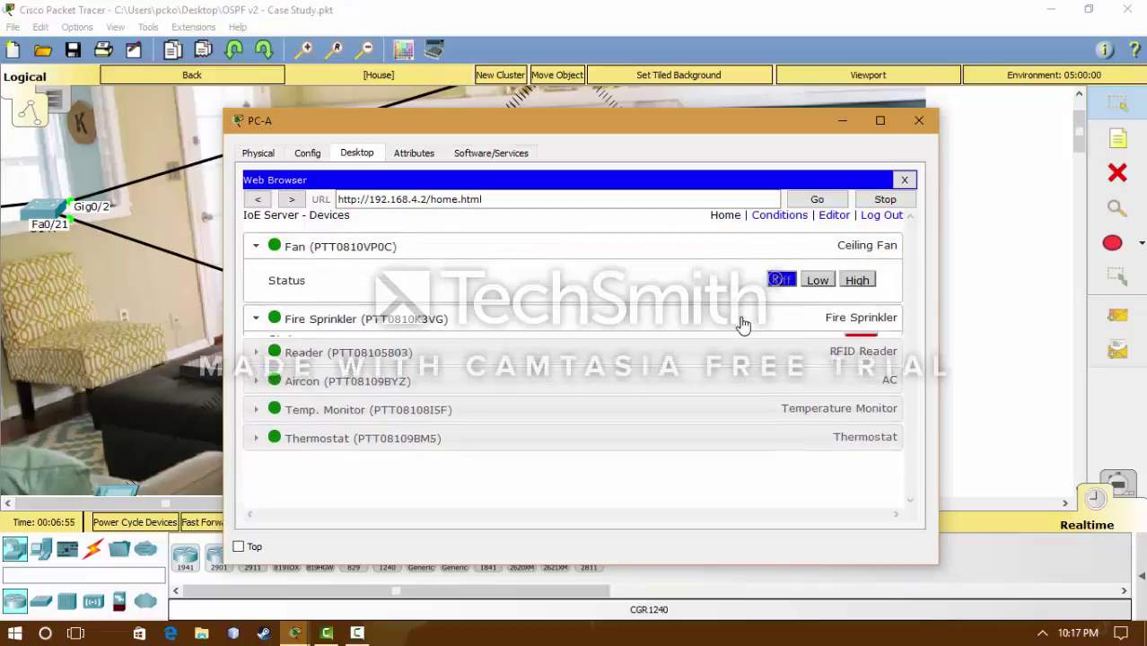
pyautogui.click(759, 323)
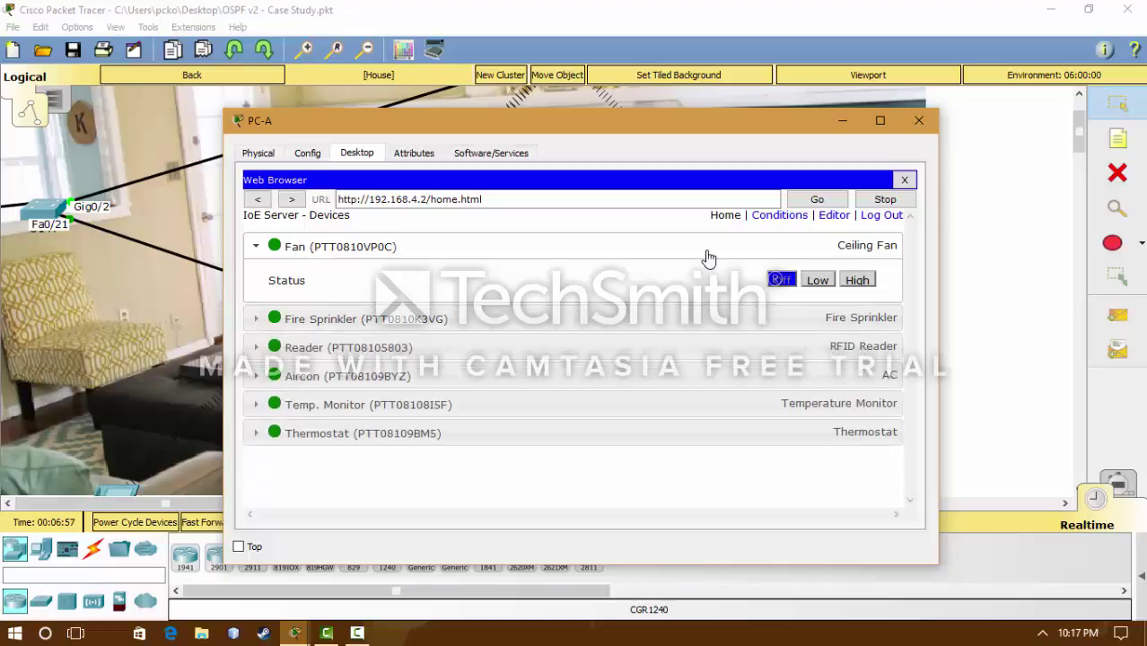
pyautogui.click(707, 251)
pyautogui.click(622, 311)
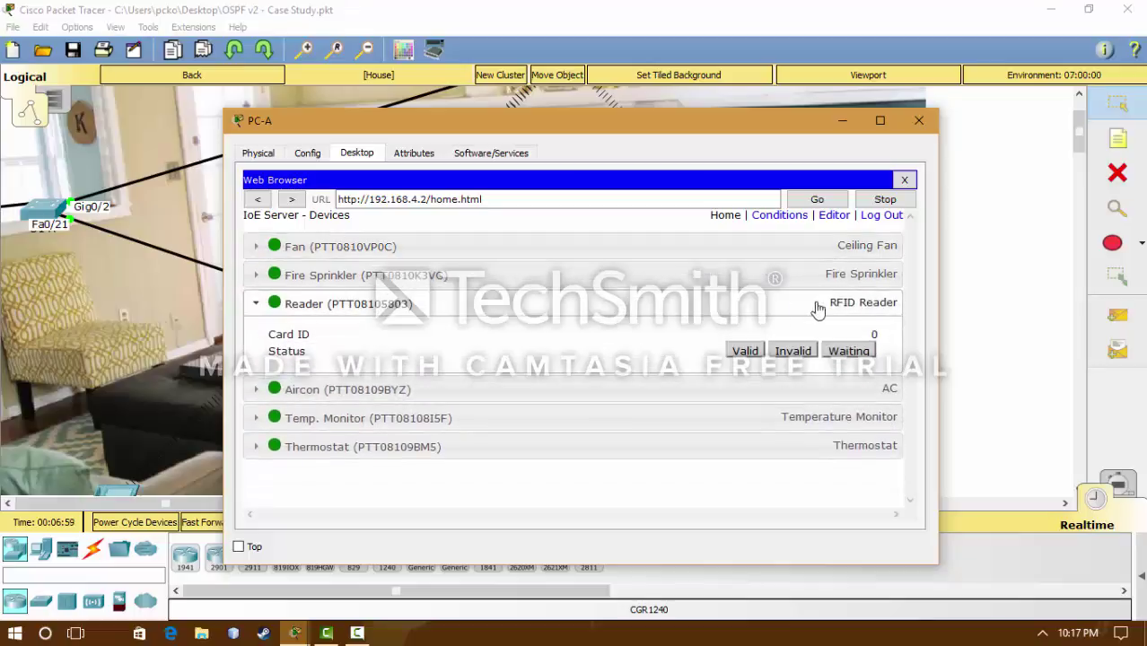
pyautogui.click(678, 309)
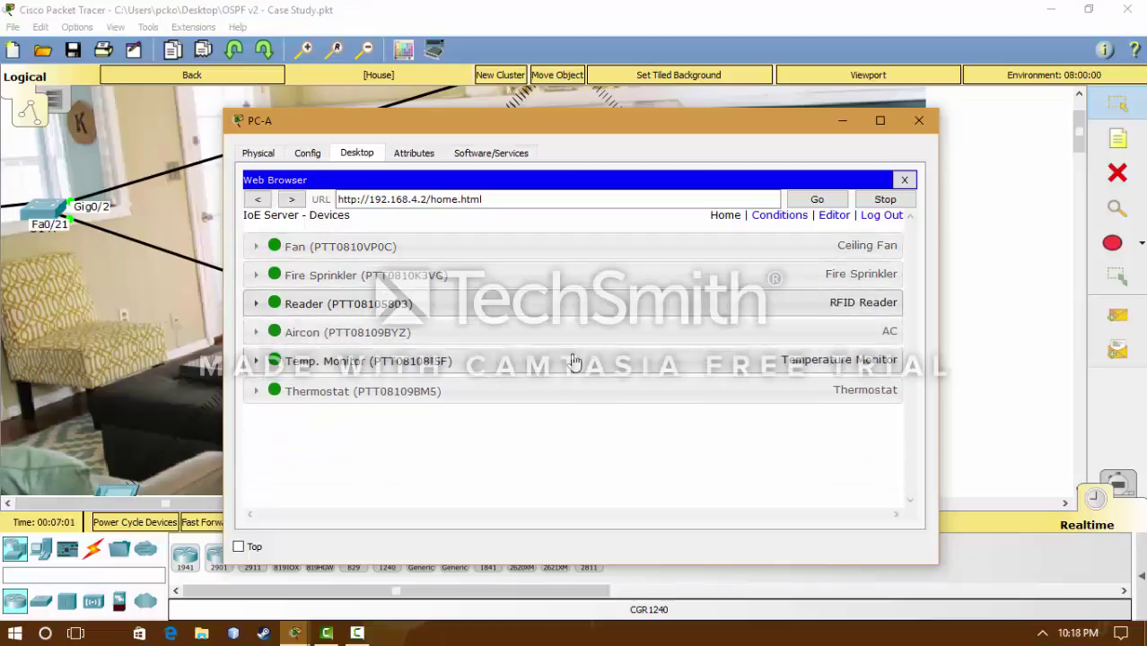
pyautogui.click(567, 339)
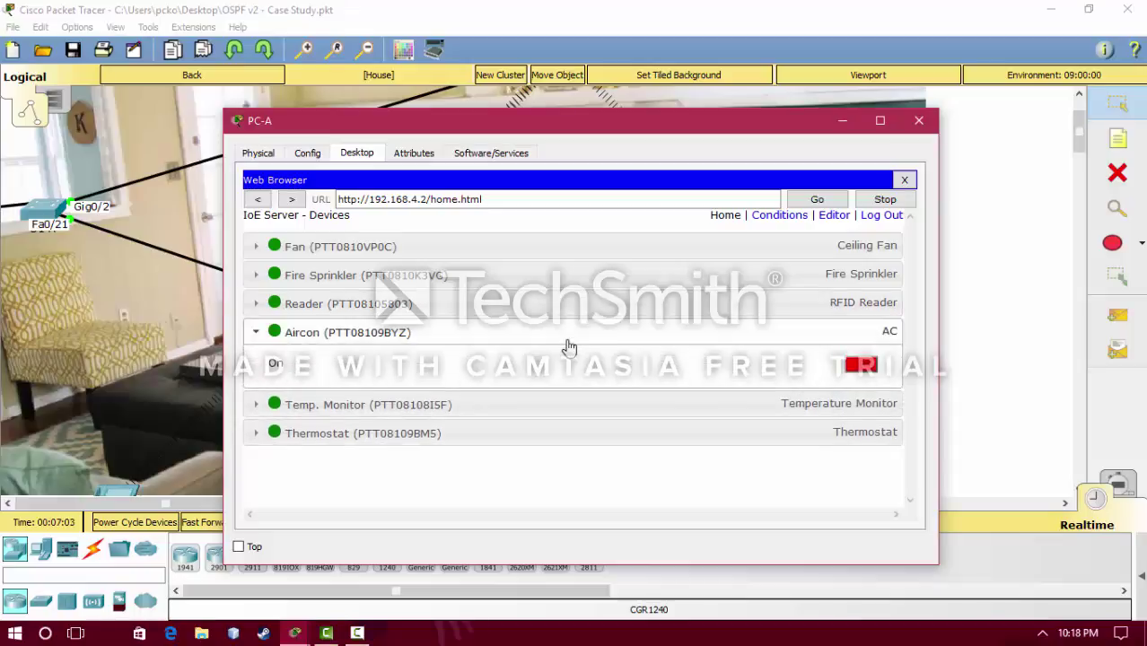
pyautogui.click(567, 343)
pyautogui.click(557, 364)
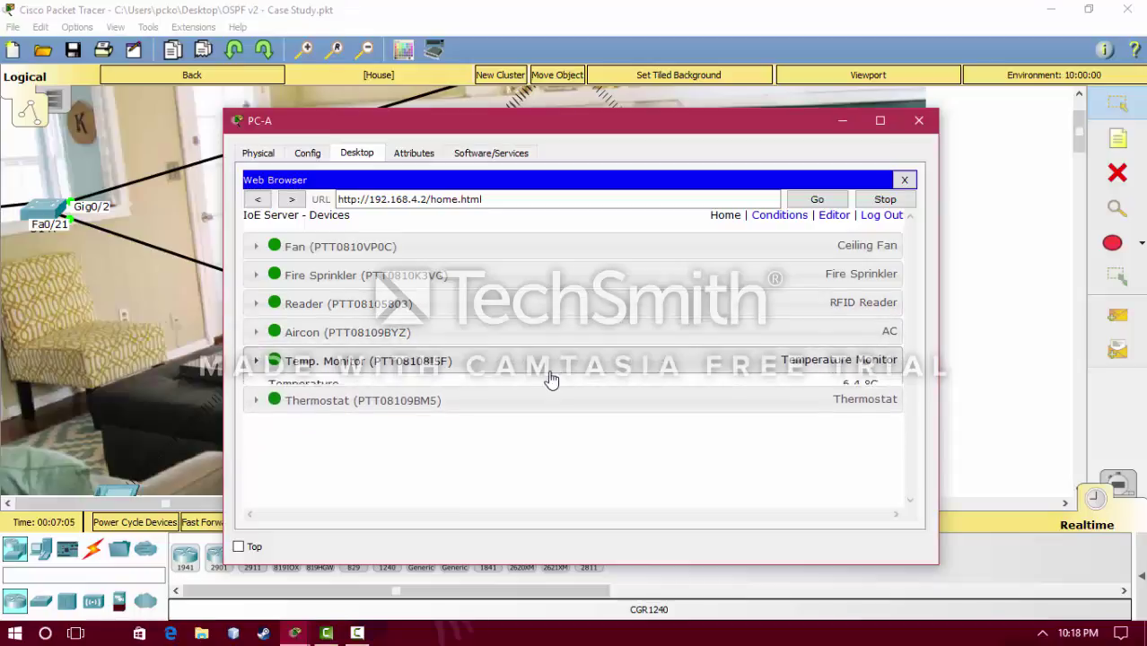
pyautogui.click(541, 389)
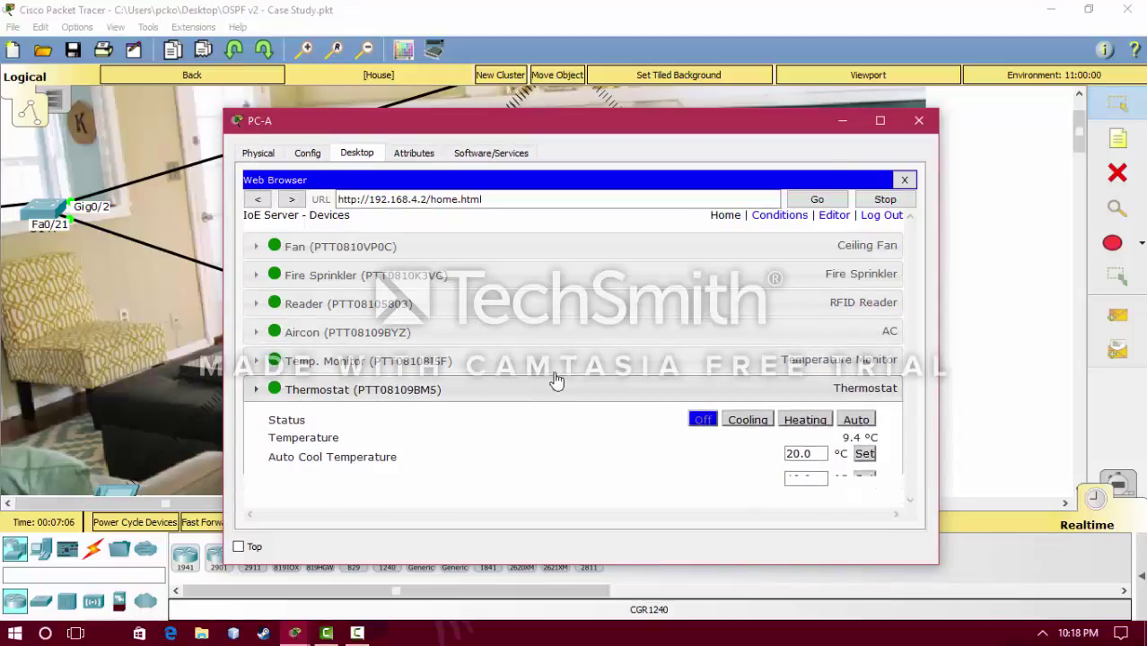
pyautogui.click(918, 121)
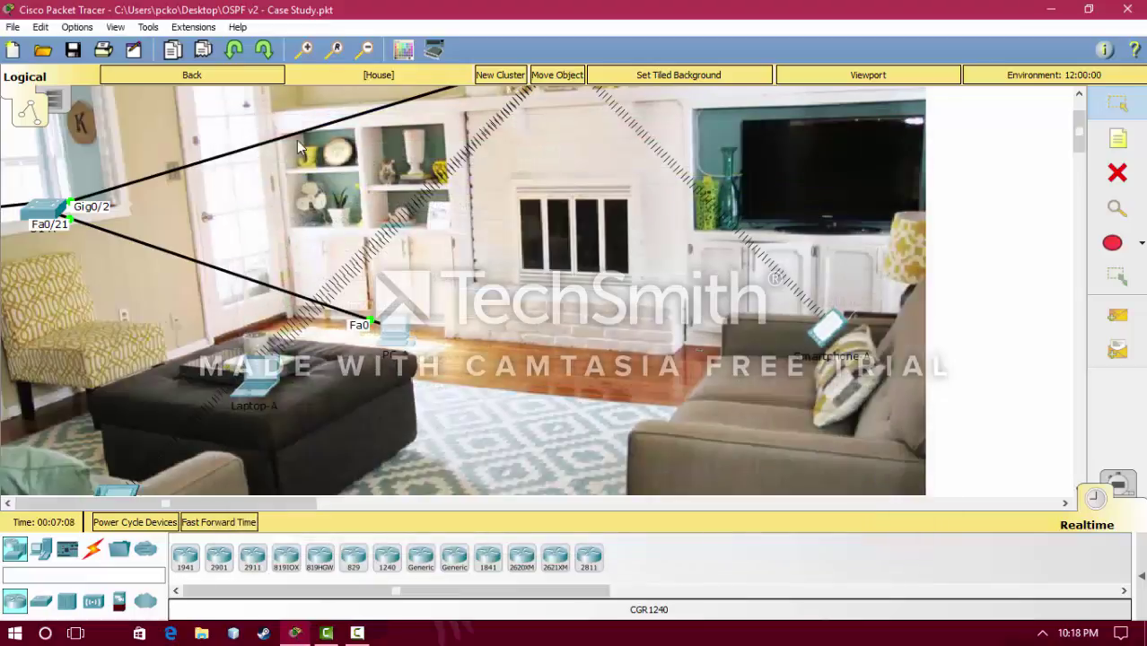
# - Return to the grocery store's interior cluster and open the web browser on PC-B
pyautogui.click(252, 76)
pyautogui.click(368, 193)
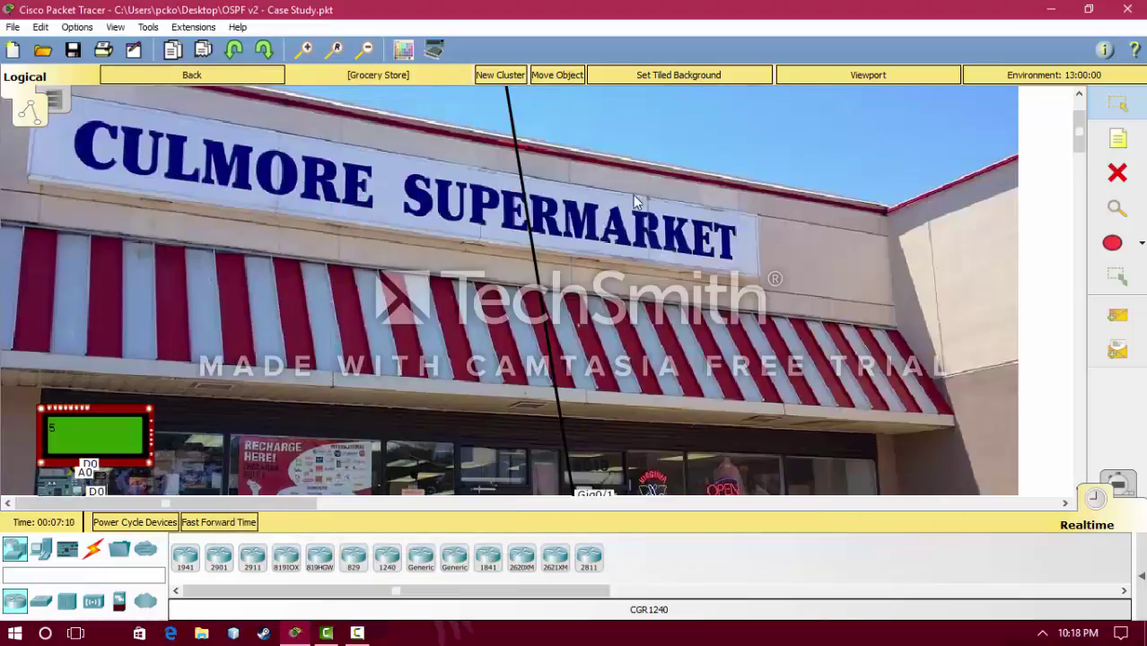
pyautogui.moveTo(1082, 134); pyautogui.dragTo(1078, 153)
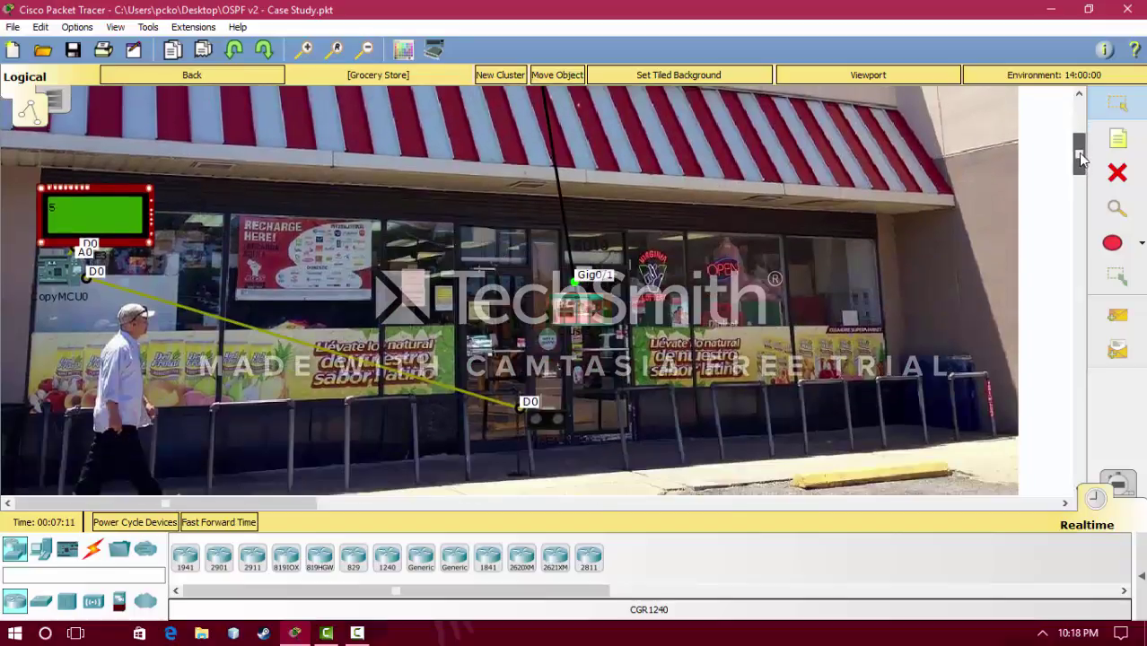
pyautogui.click(628, 328)
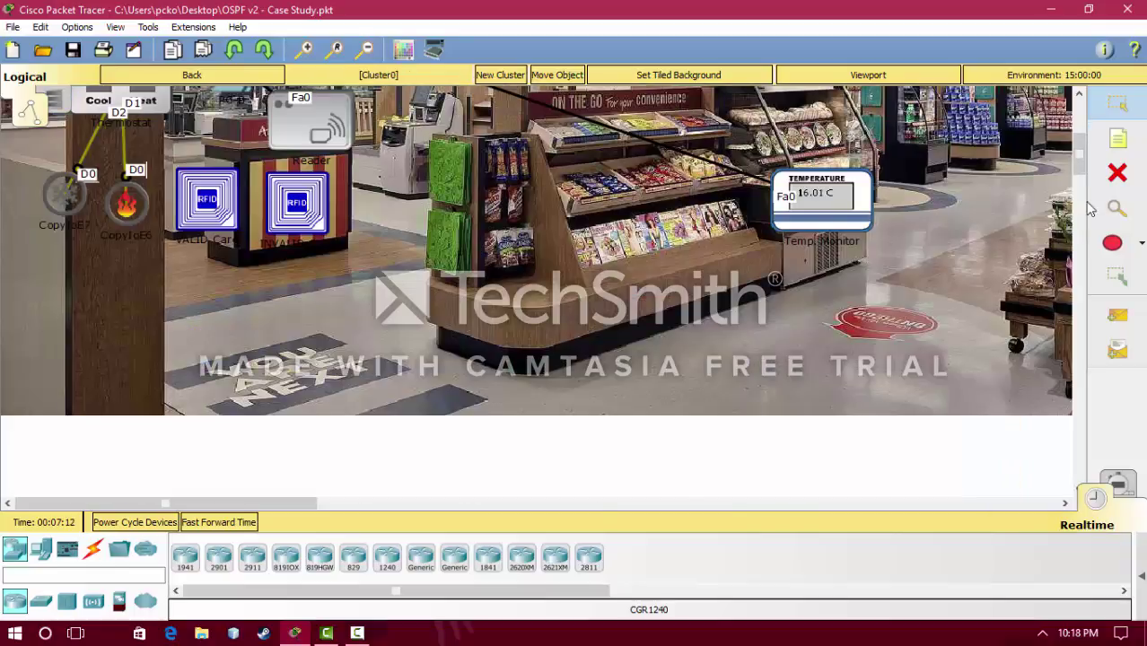
pyautogui.moveTo(1080, 171); pyautogui.dragTo(1079, 151)
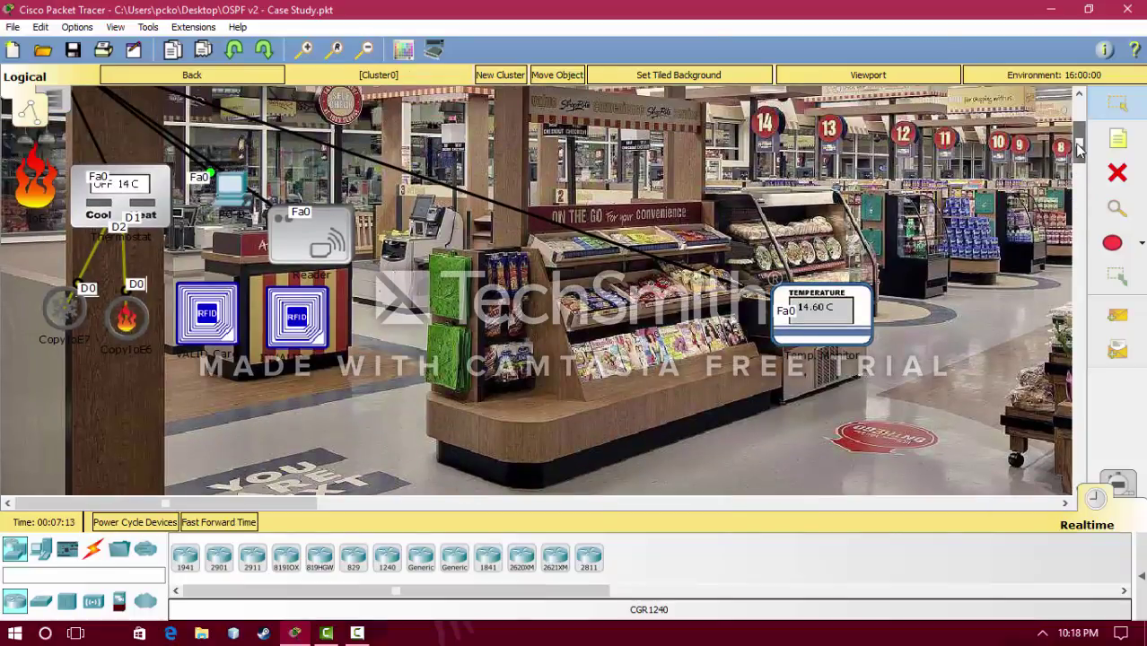
pyautogui.click(239, 194)
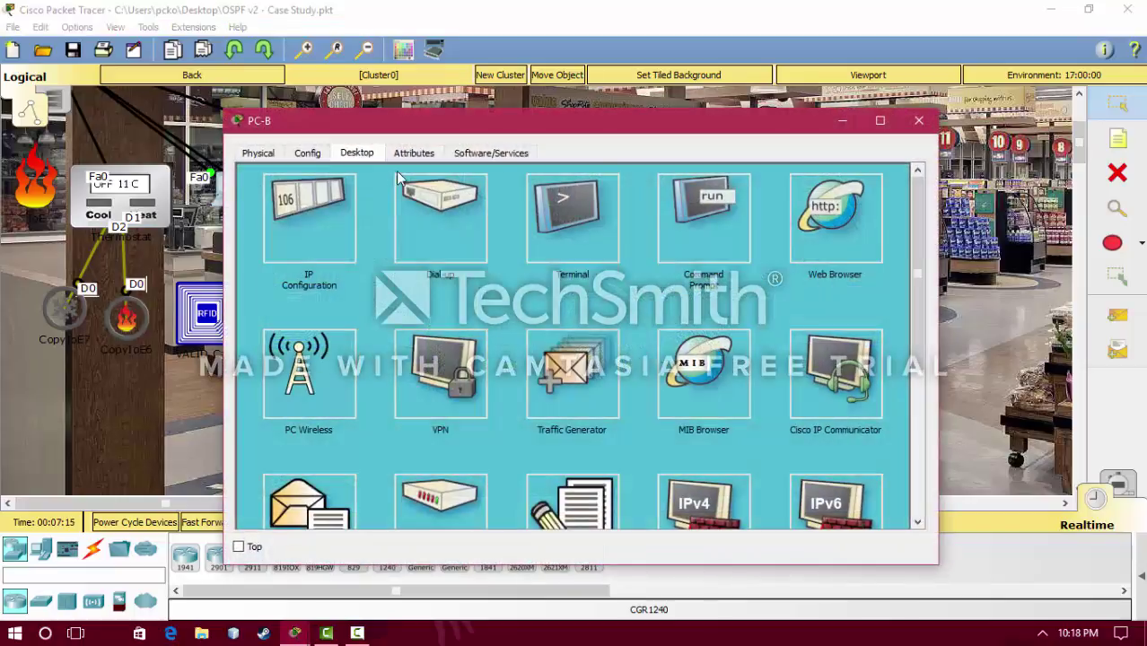
pyautogui.click(857, 214)
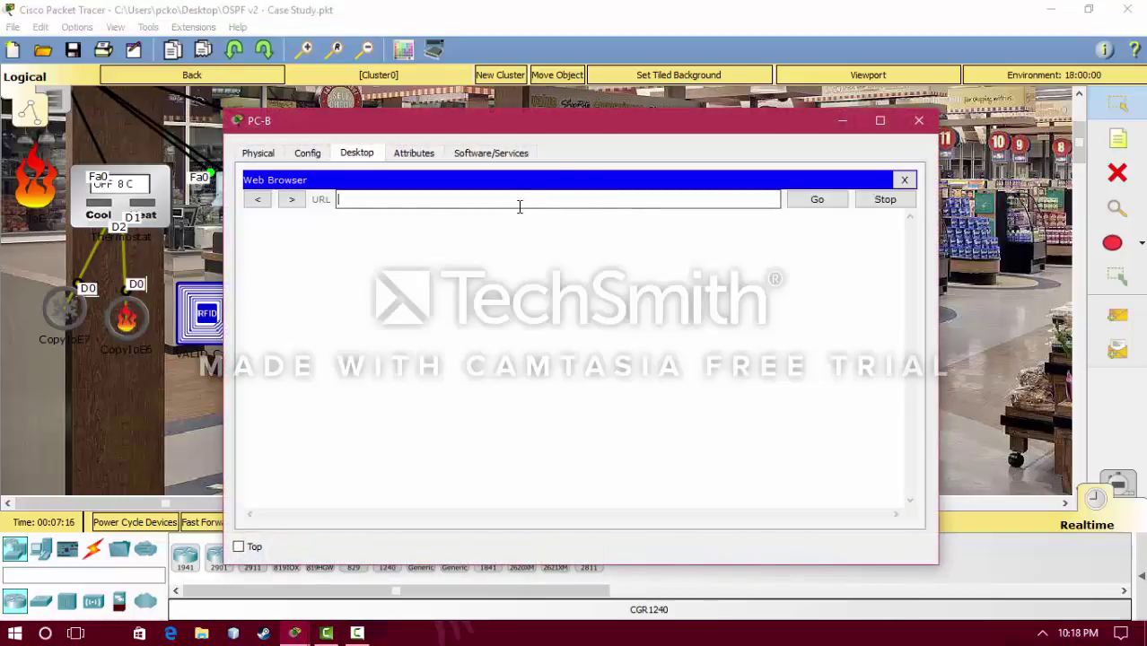
# - Load 192.168.4.2 in PC-B's browser and sign in to the registration server with the account's username and password
pyautogui.write('192.168.4.2')
pyautogui.press('Return')
pyautogui.click(627, 263)
pyautogui.write('admiadmin')
pyautogui.press('Return')
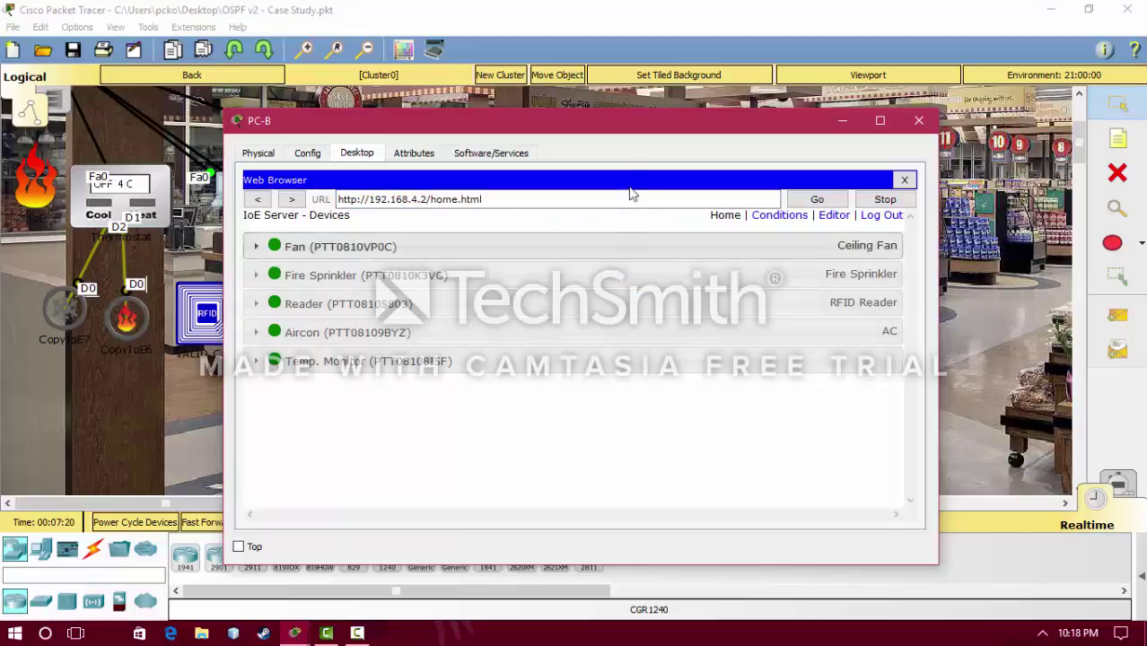
# - Move PC-B's window clear of the RFID cards and reader, and expand the Reader entry in the IoE device list
pyautogui.moveTo(617, 123); pyautogui.dragTo(802, 100)
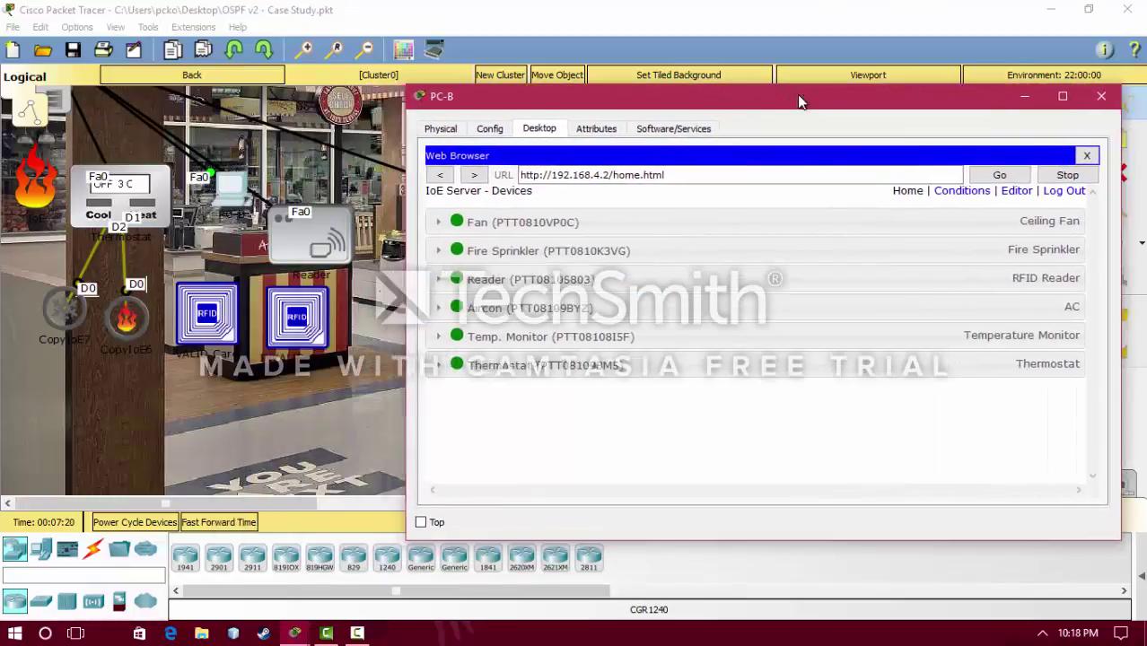
pyautogui.click(586, 286)
pyautogui.moveTo(701, 107); pyautogui.dragTo(711, 102)
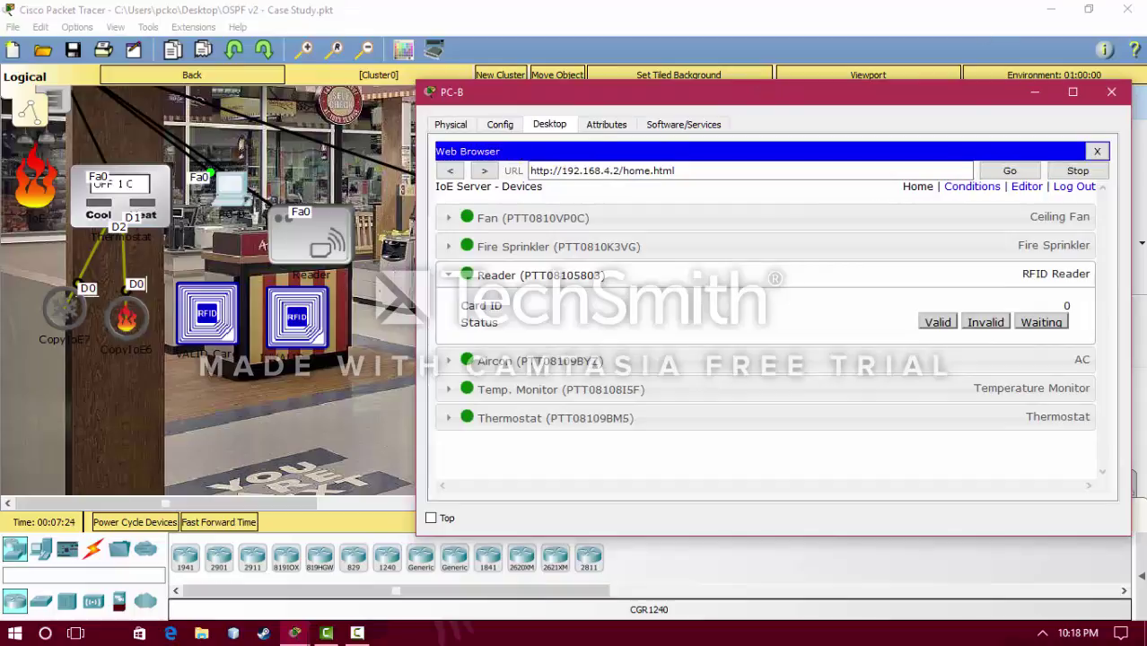
# - Place the VALID Card on the RFID reader and check the Reader's card ID and status on PC-B
pyautogui.moveTo(204, 312); pyautogui.dragTo(341, 231)
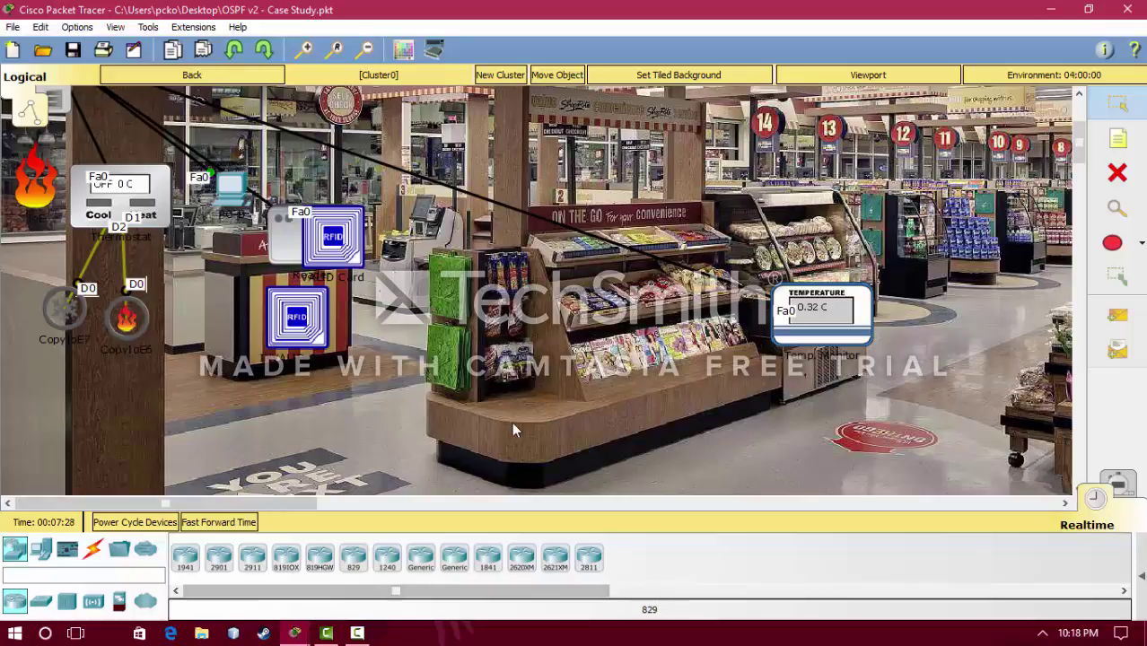
pyautogui.moveTo(294, 633)
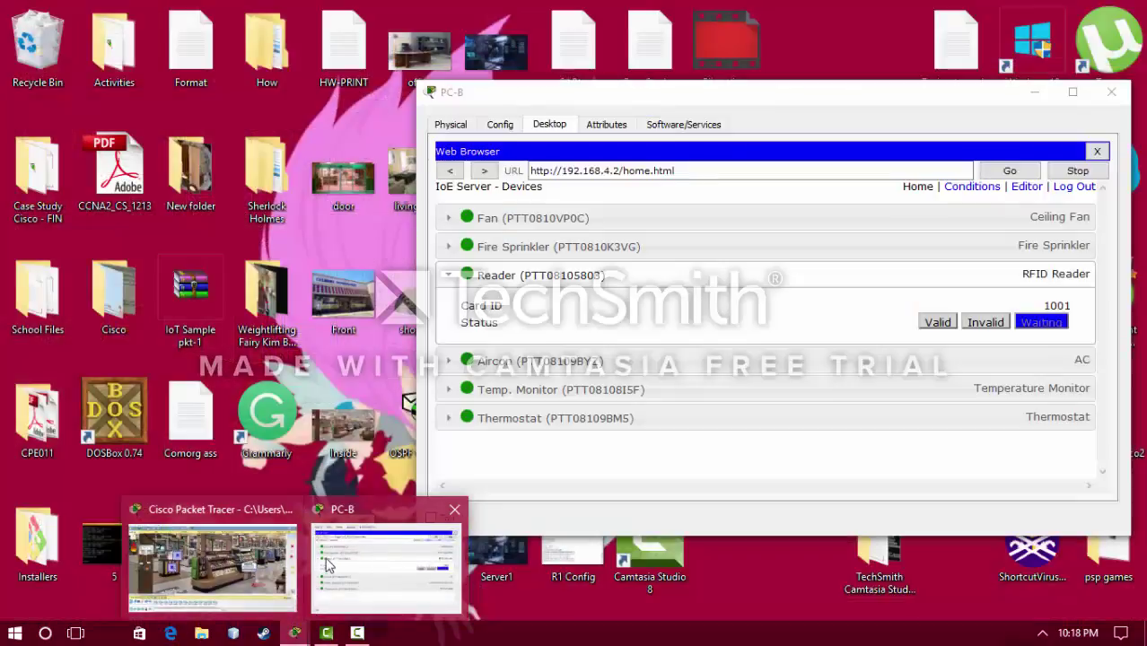
pyautogui.click(328, 564)
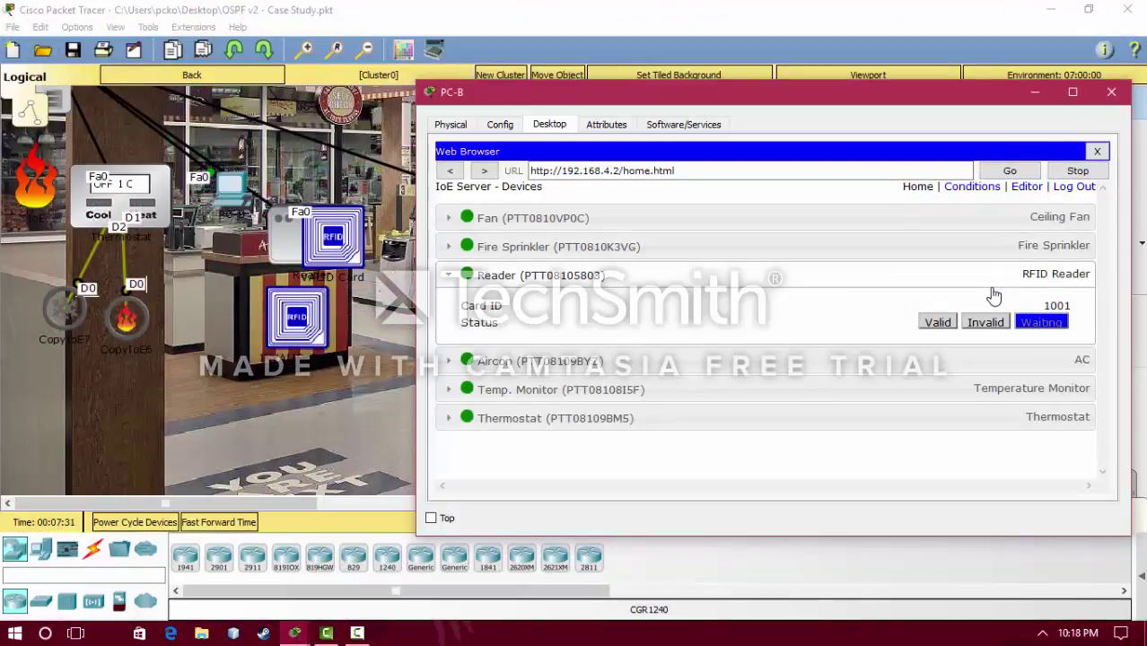
# - Replace the VALID Card on the RFID reader with the INVALID Card and check the Reader's card ID and status on PC-B
pyautogui.click(342, 234)
pyautogui.moveTo(342, 234); pyautogui.dragTo(219, 315)
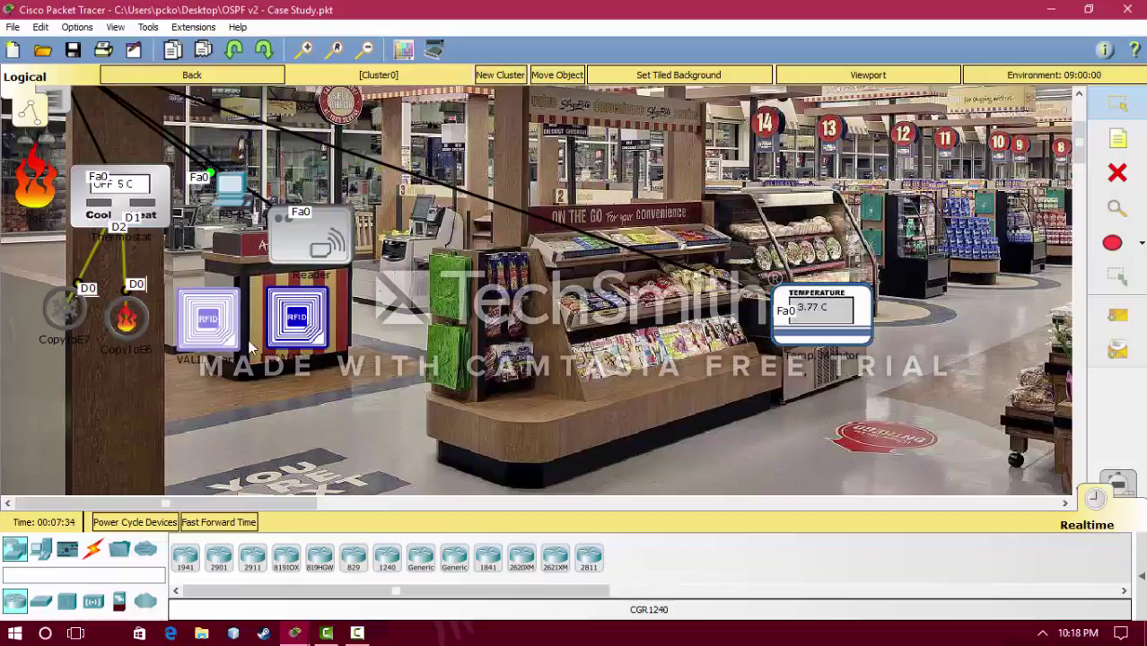
pyautogui.moveTo(294, 334); pyautogui.dragTo(328, 255)
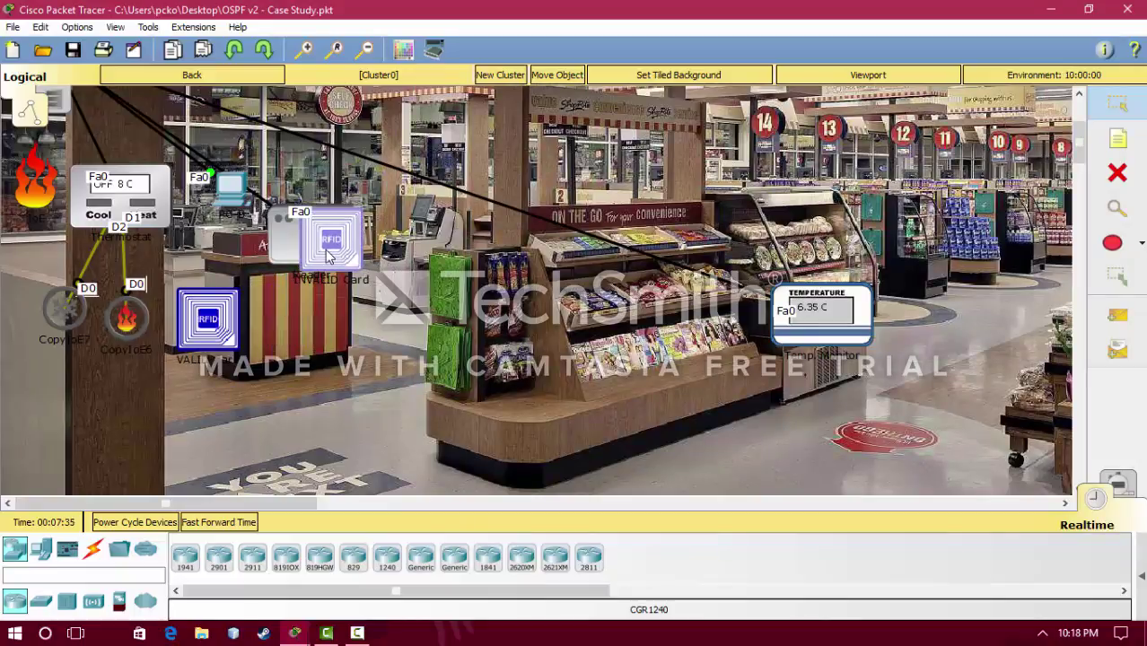
pyautogui.click(294, 631)
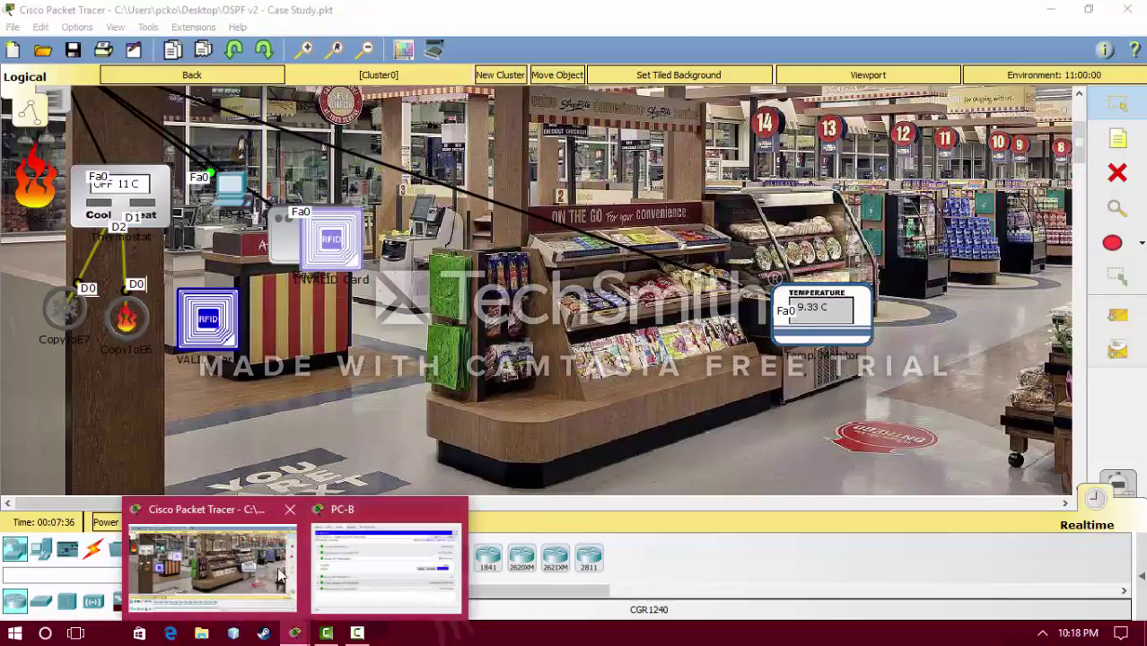
pyautogui.click(344, 568)
pyautogui.click(339, 574)
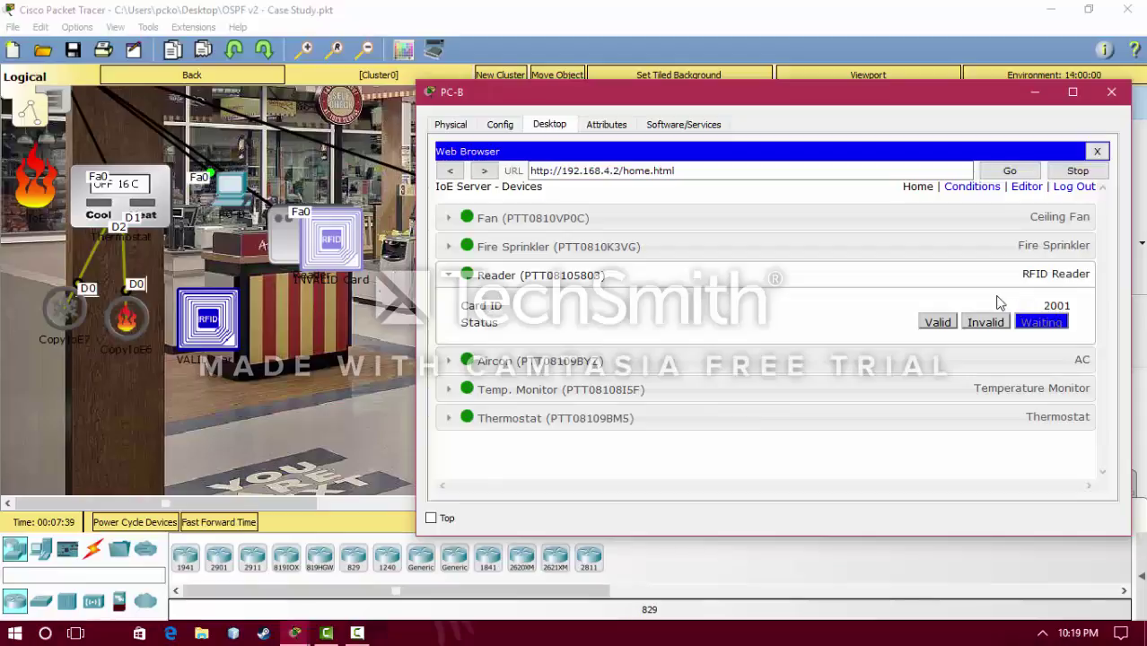
# - Close PC-B's window and move the INVALID Card off the RFID reader to beside the VALID Card
pyautogui.click(1110, 93)
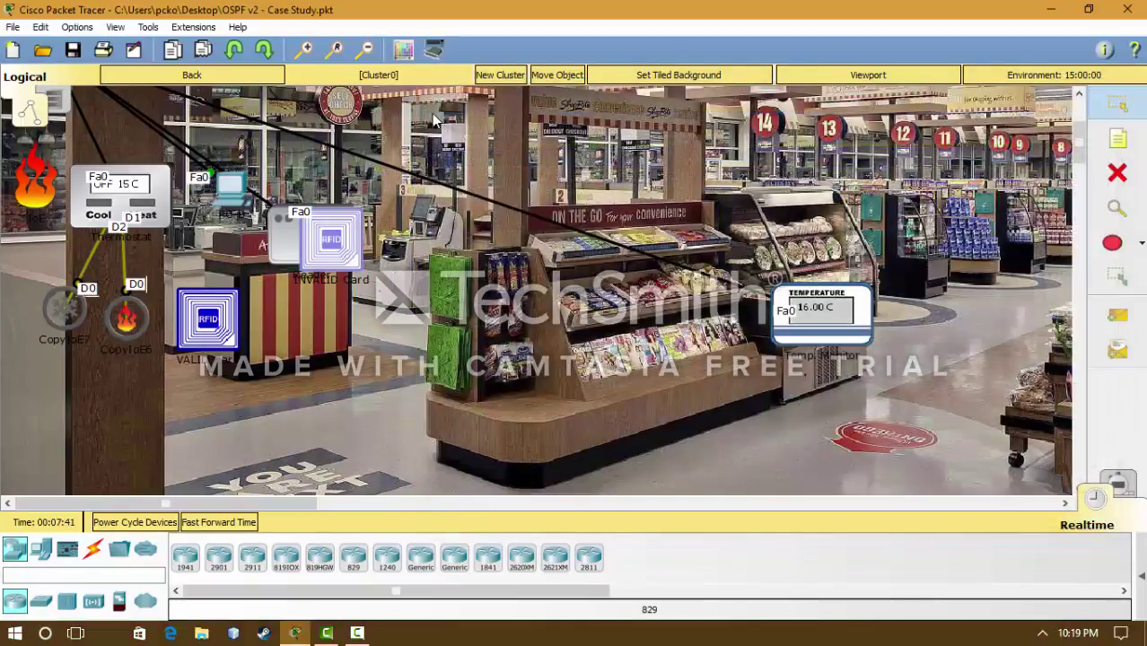
pyautogui.moveTo(332, 238); pyautogui.dragTo(294, 321)
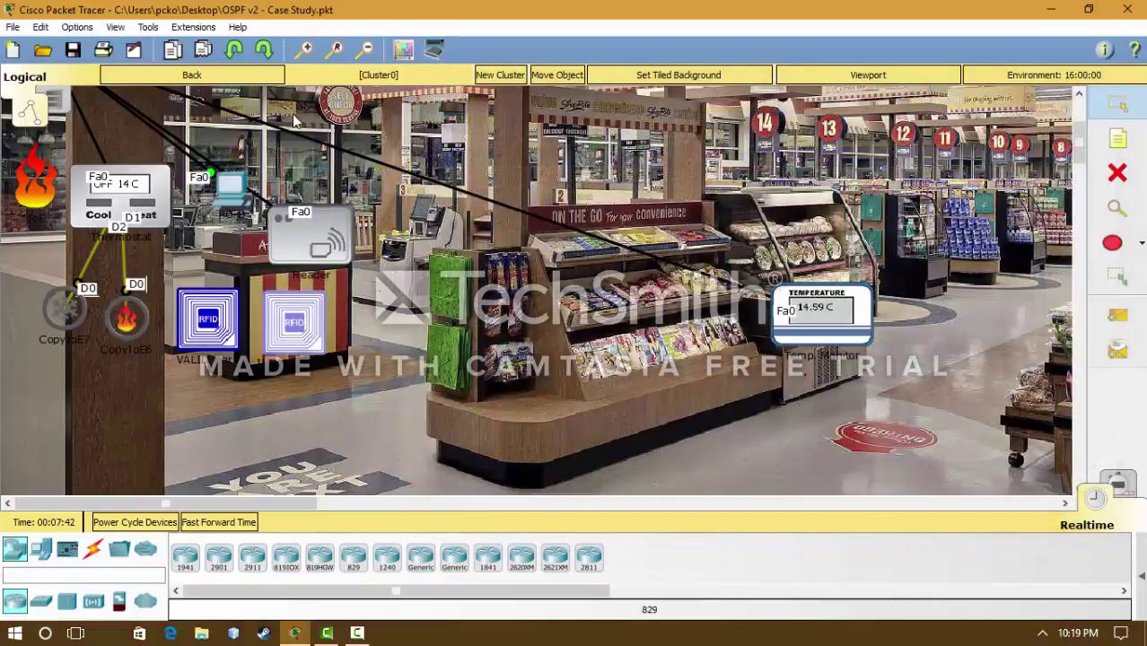
# - Return from the grocery store cluster to the root topology and view the Grocery Store, House, Office and Server sites together
pyautogui.click(257, 80)
pyautogui.click(257, 80)
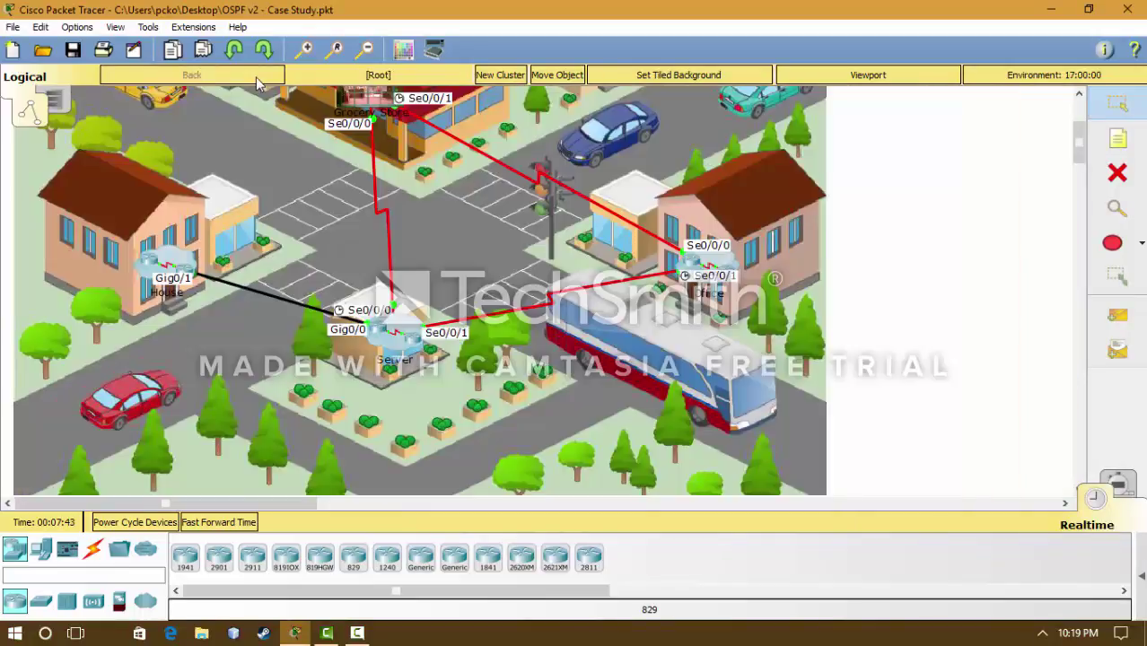
pyautogui.moveTo(1077, 148); pyautogui.dragTo(1079, 137)
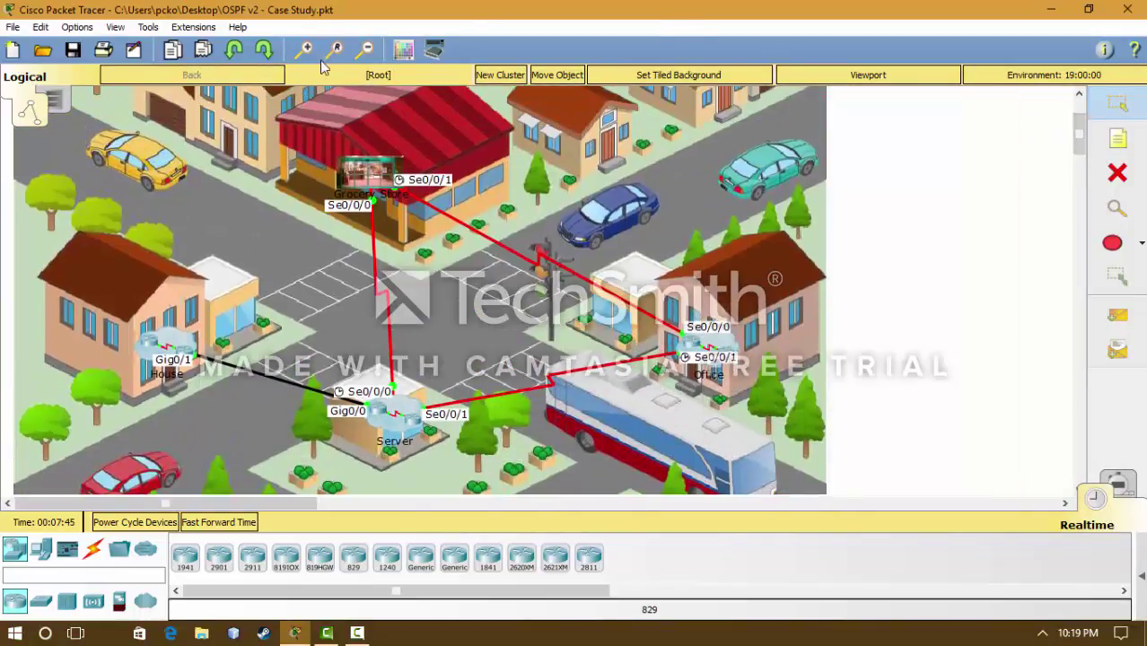
pyautogui.click(366, 49)
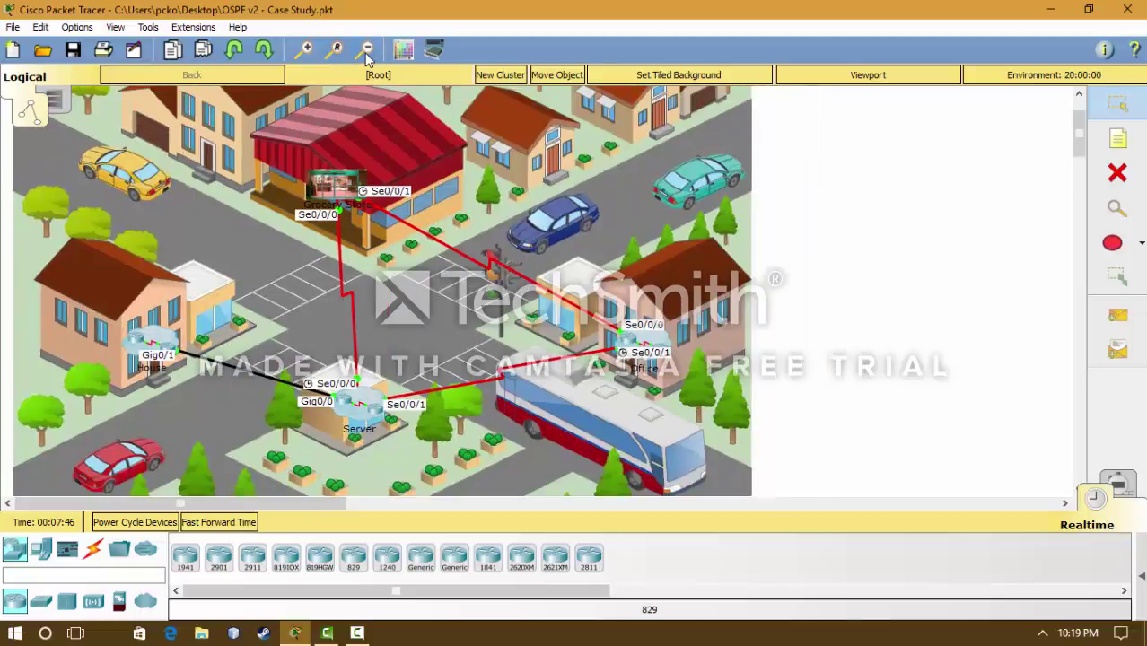
pyautogui.moveTo(353, 635)
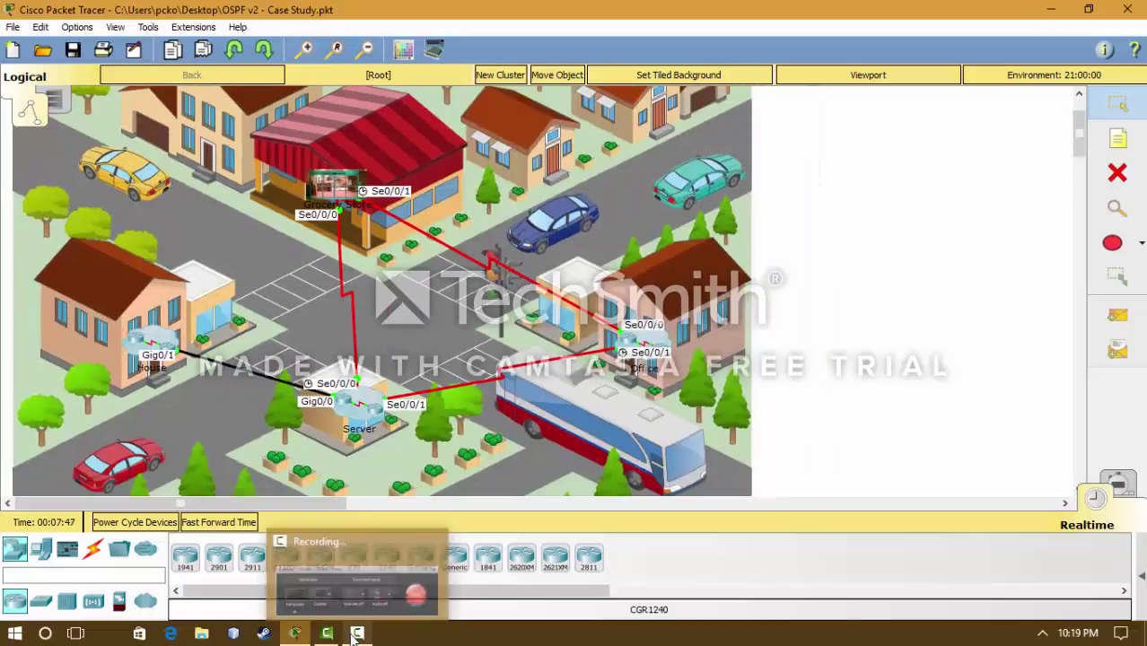